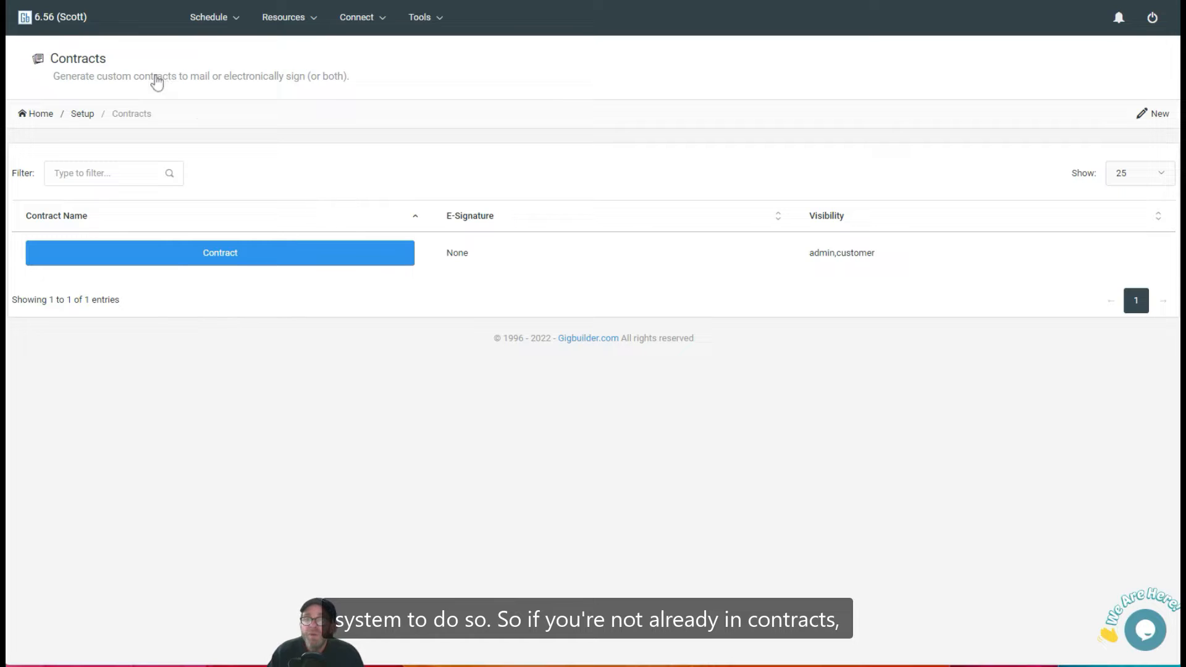
Open the Contracts setup page through the System Configuration tools.
{"action": "left_click", "coordinate": [436, 19]}
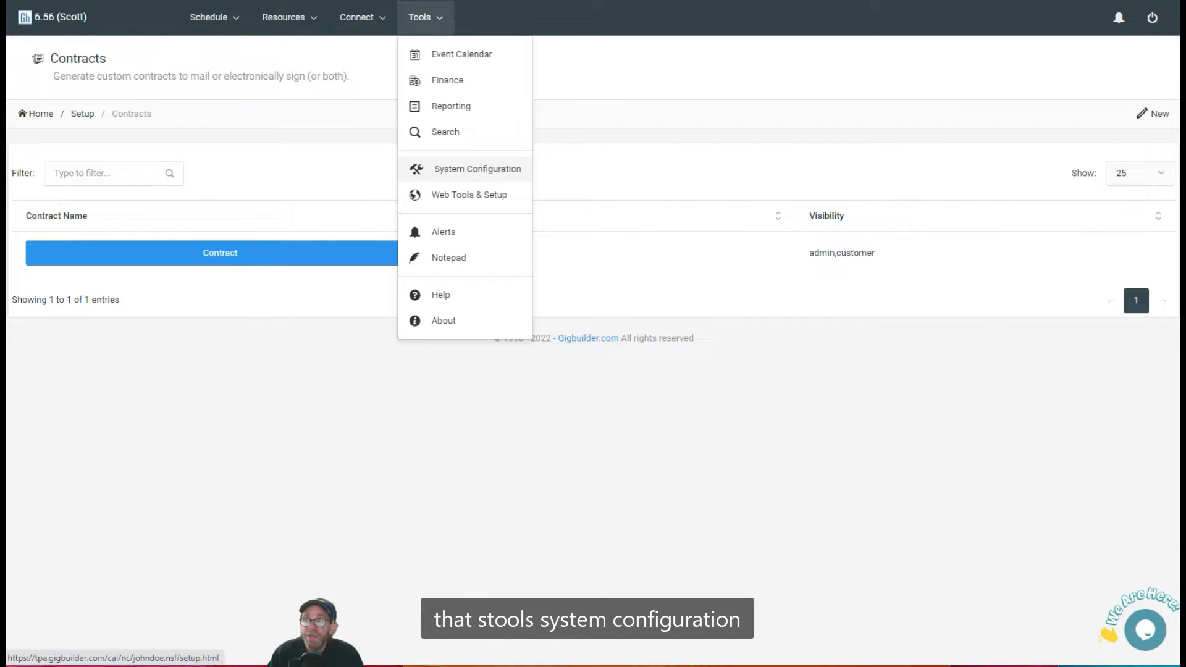
{"action": "left_click", "coordinate": [487, 166]}
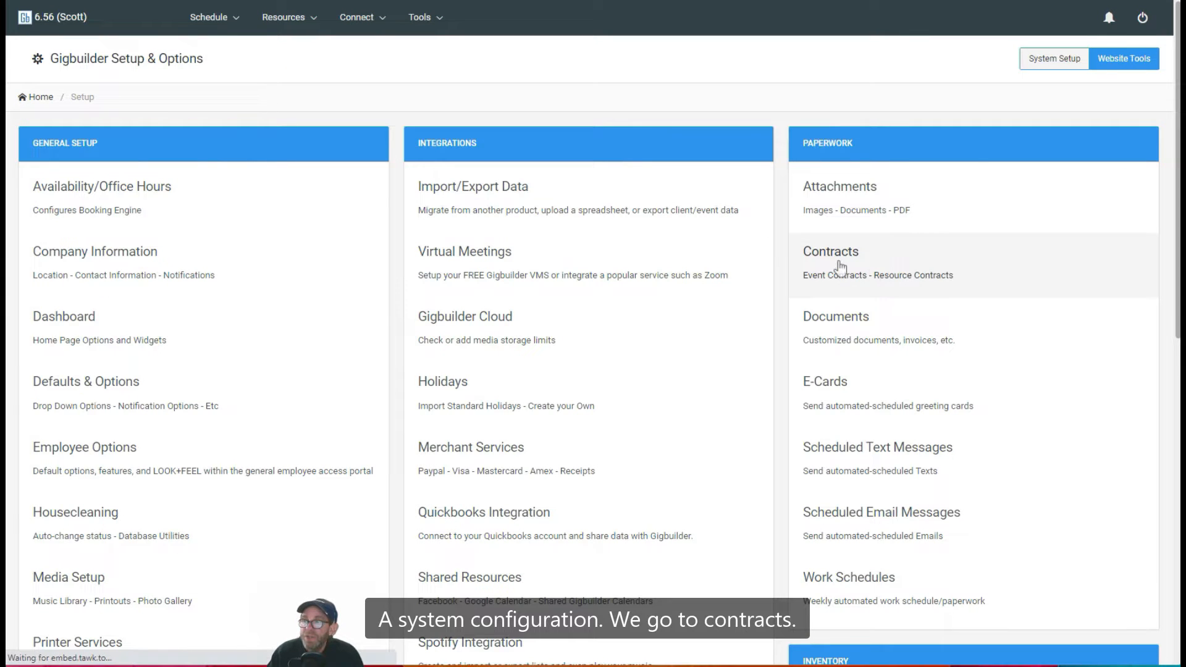
{"action": "left_click", "coordinate": [841, 267]}
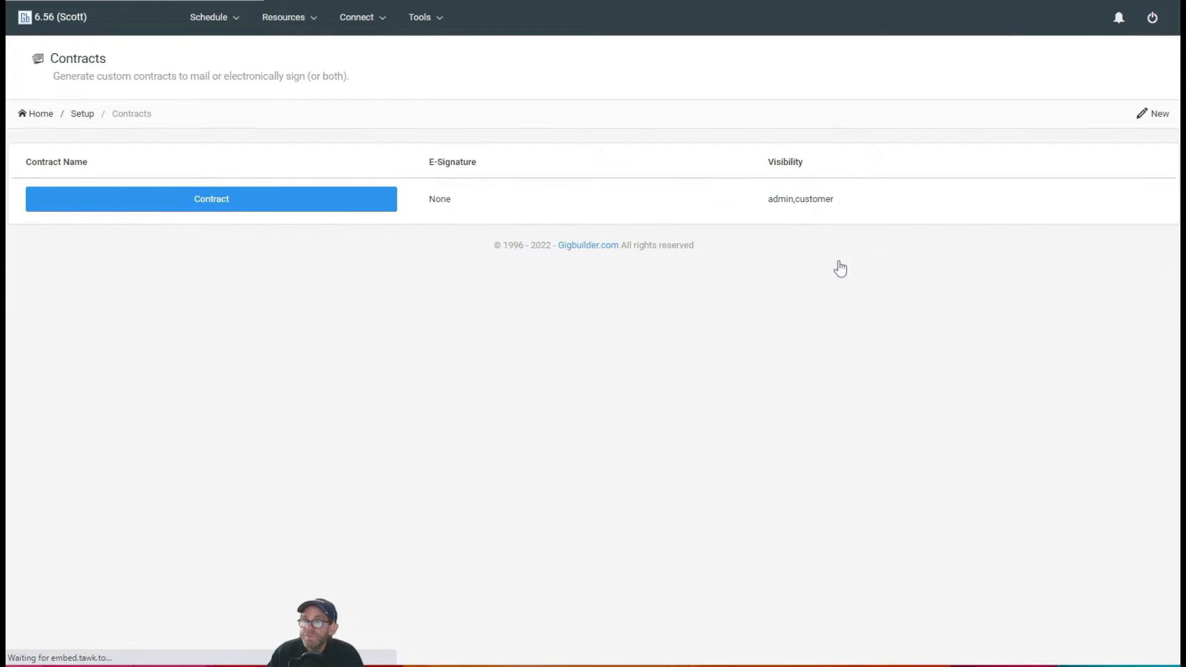
Start a new contract and maximize the contract editor.
{"action": "left_click", "coordinate": [1146, 117]}
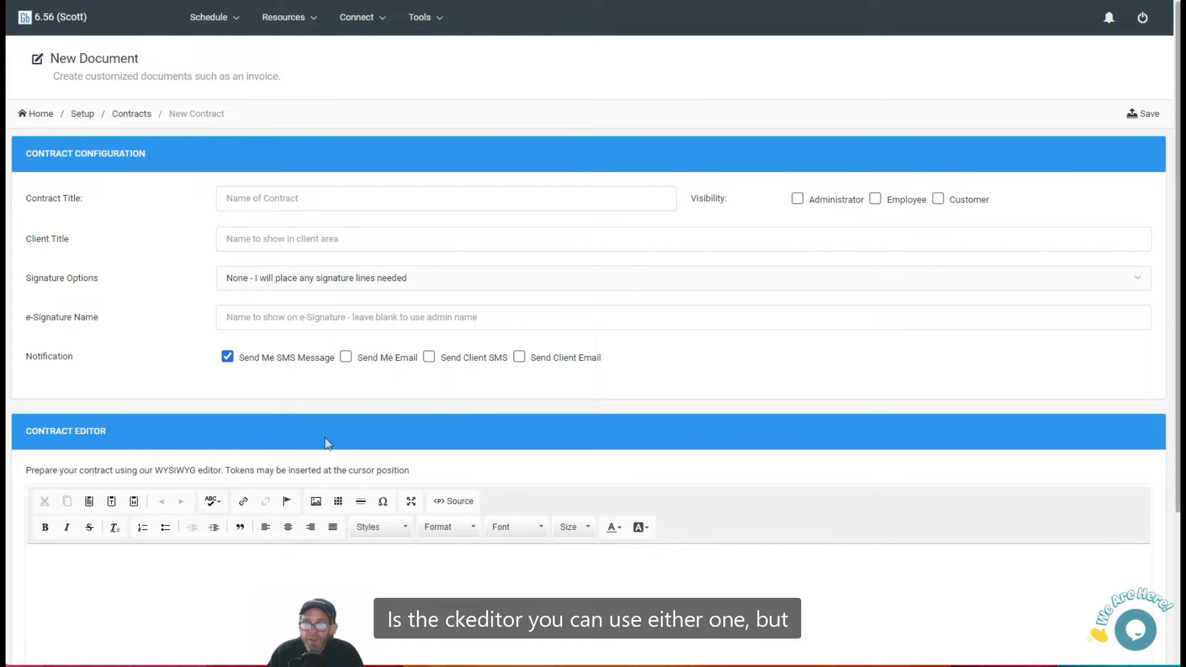
{"action": "scroll", "coordinate": [327, 443], "scroll_direction": "down", "scroll_amount": 3}
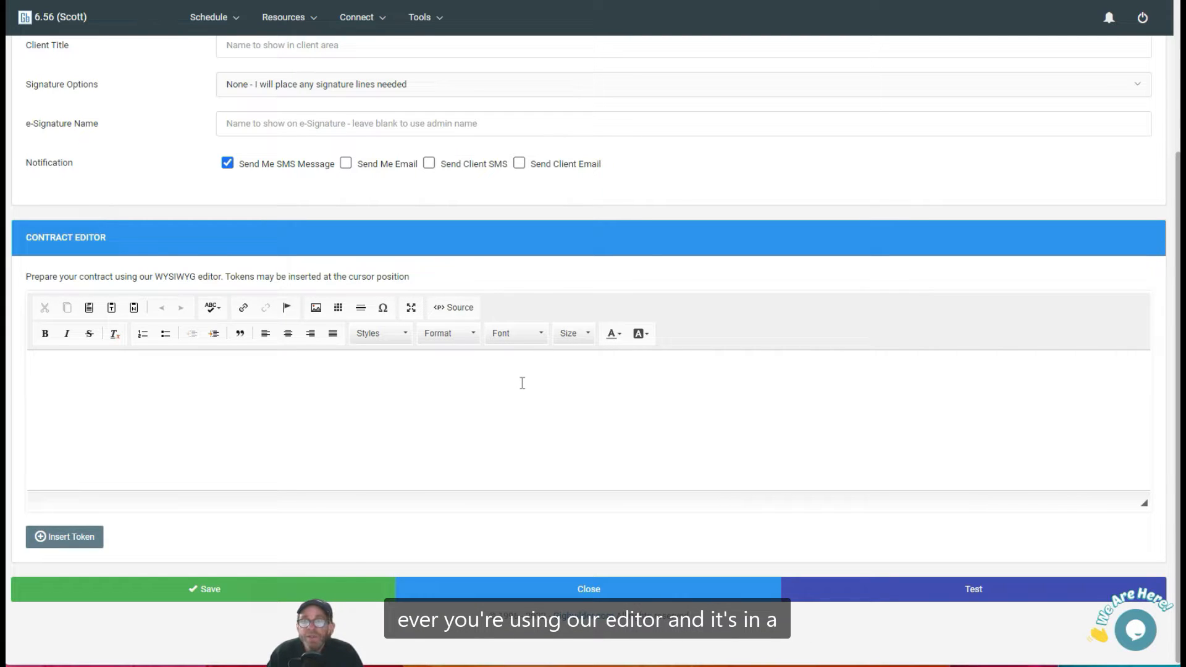
{"action": "left_click", "coordinate": [410, 309]}
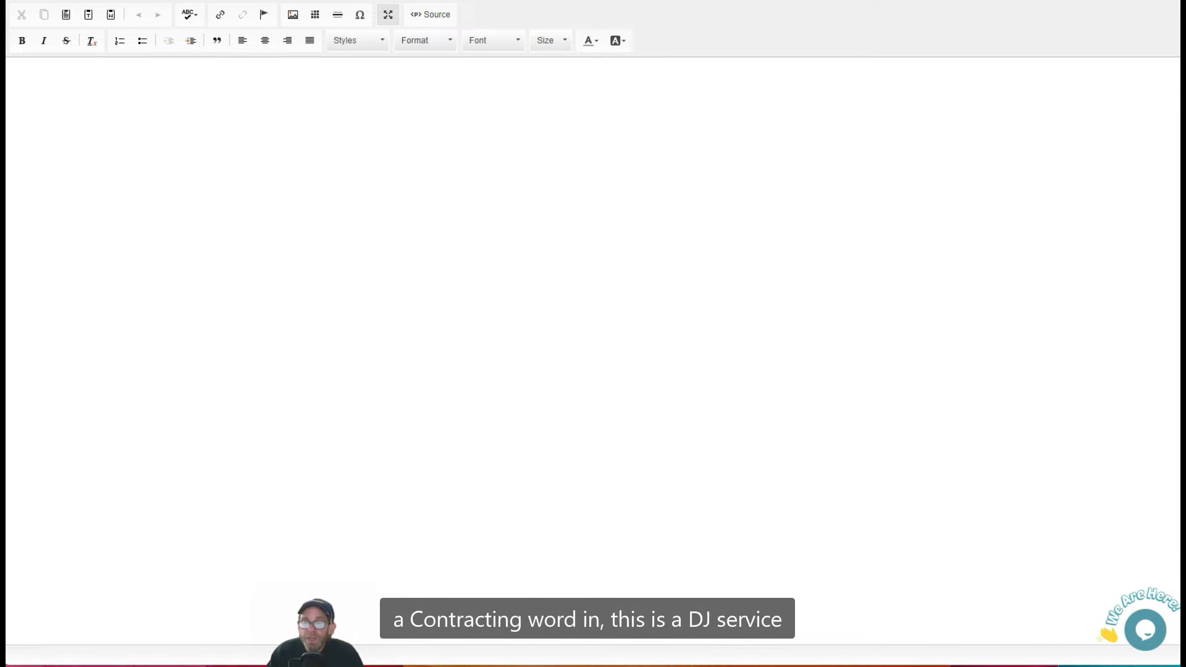
Switch to the DJ-Contract.docx document in Word, select all of its contents, and minimize Word.
{"action": "left_click", "coordinate": [534, 666]}
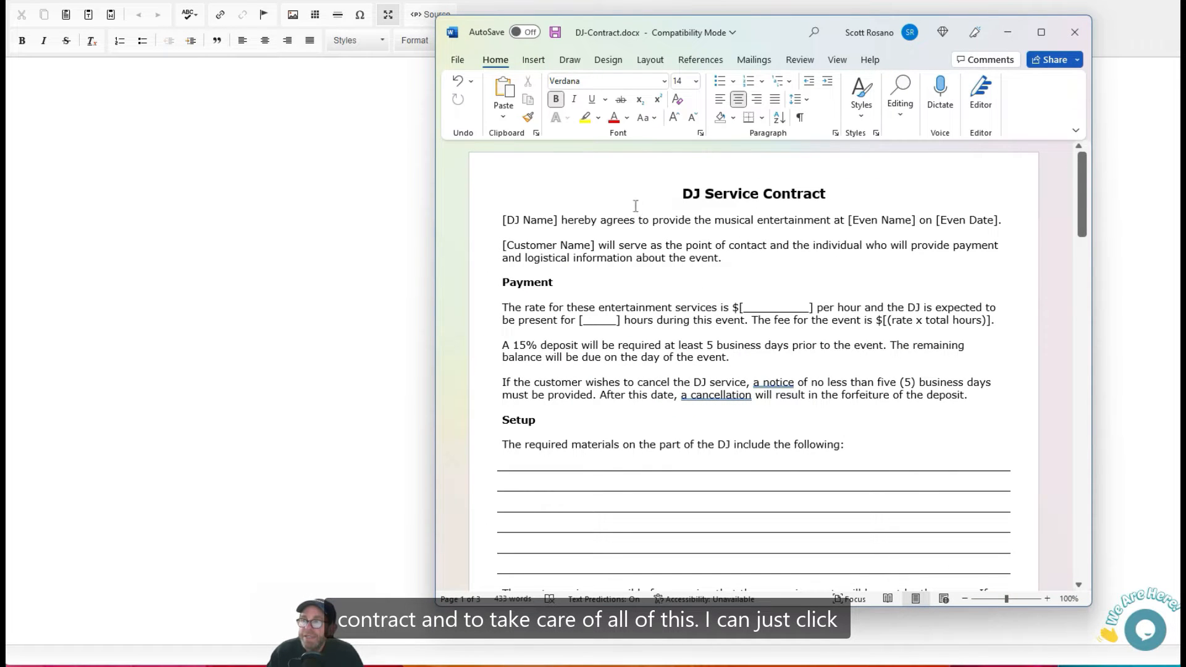
{"action": "left_click", "coordinate": [679, 197]}
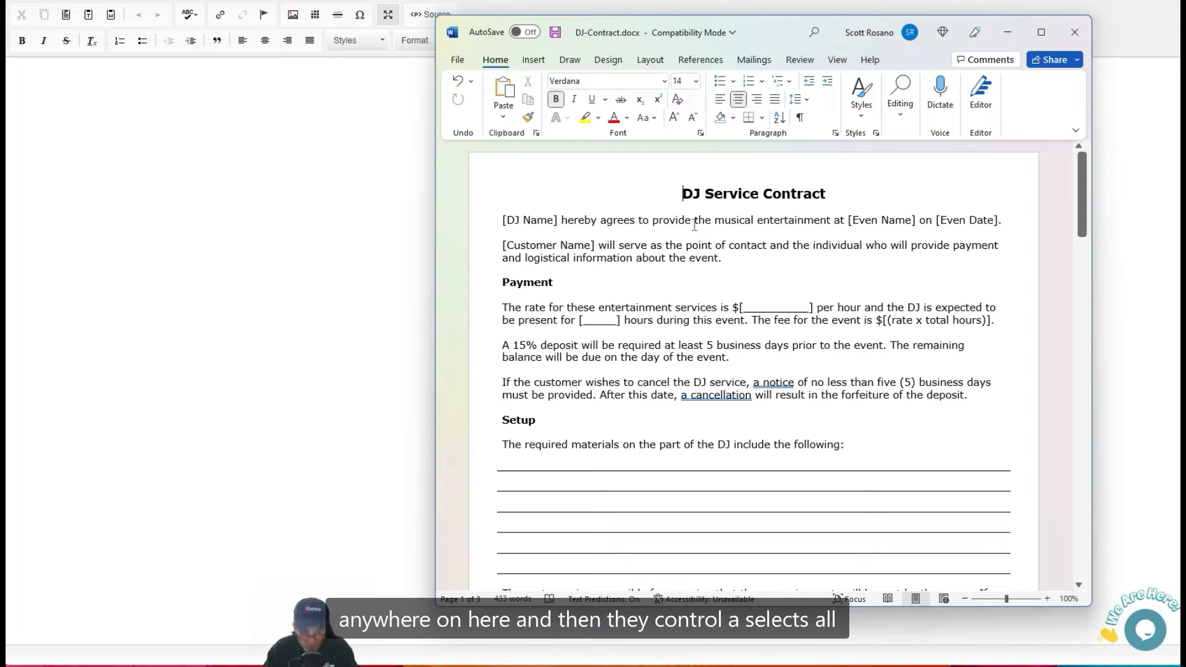
{"action": "key", "text": "ctrl+a"}
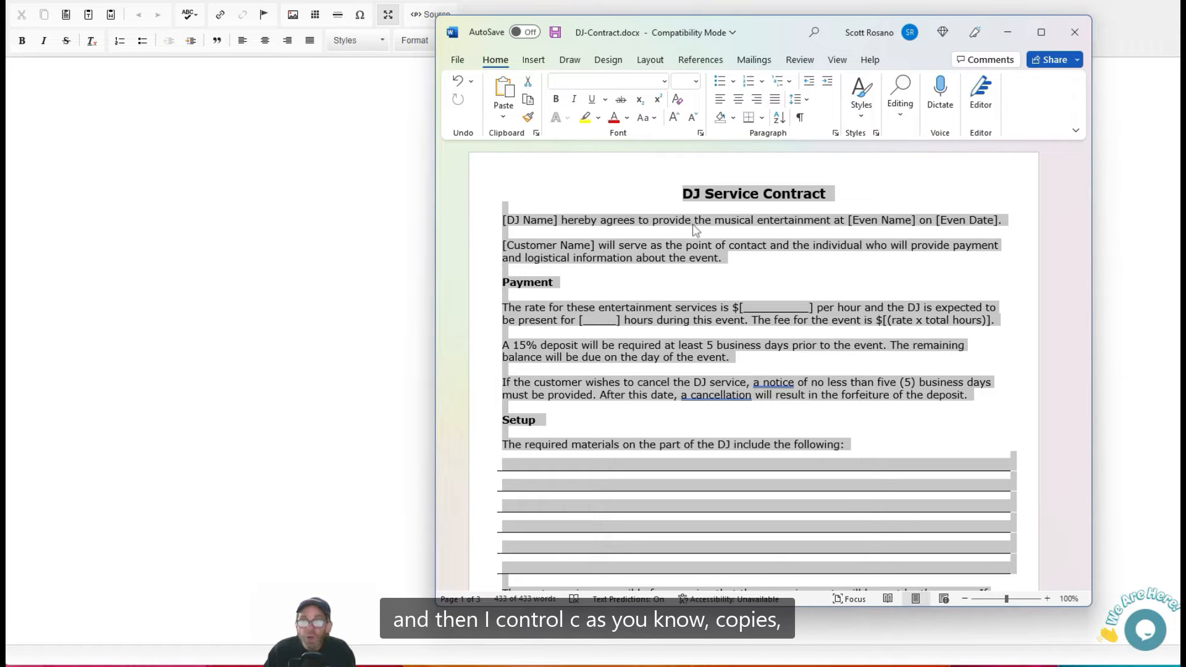
{"action": "left_click", "coordinate": [1006, 32]}
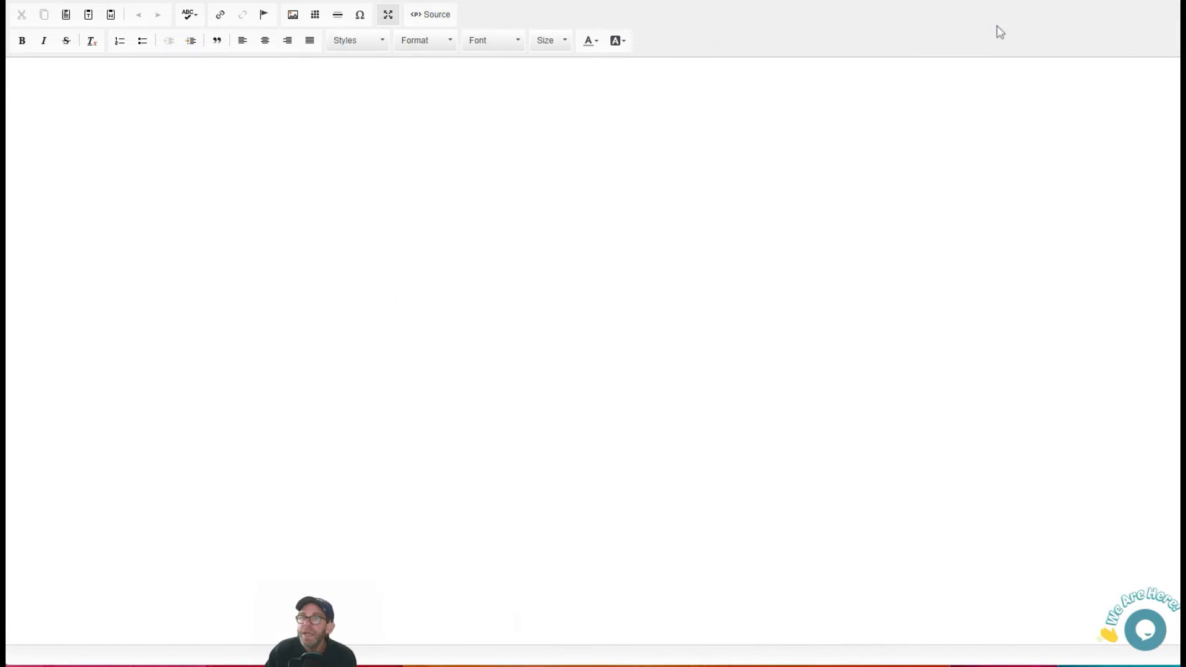
Paste the Word contract into the editor with Paste from Word.
{"action": "left_click", "coordinate": [112, 15]}
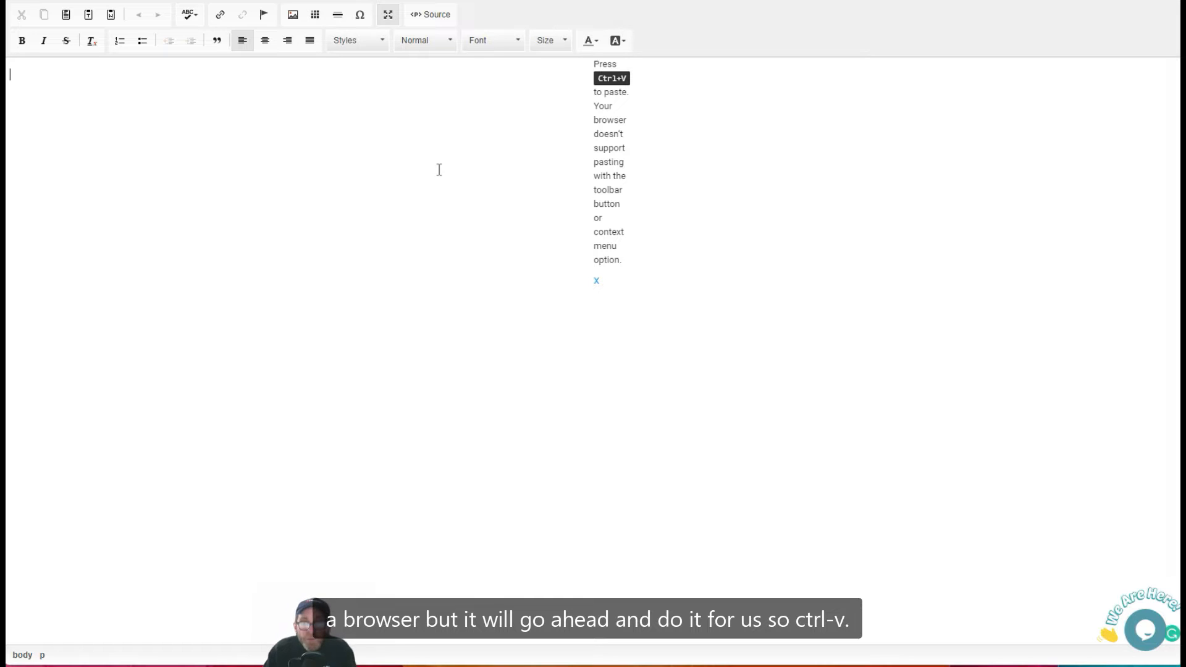
{"action": "key", "text": "ctrl+v"}
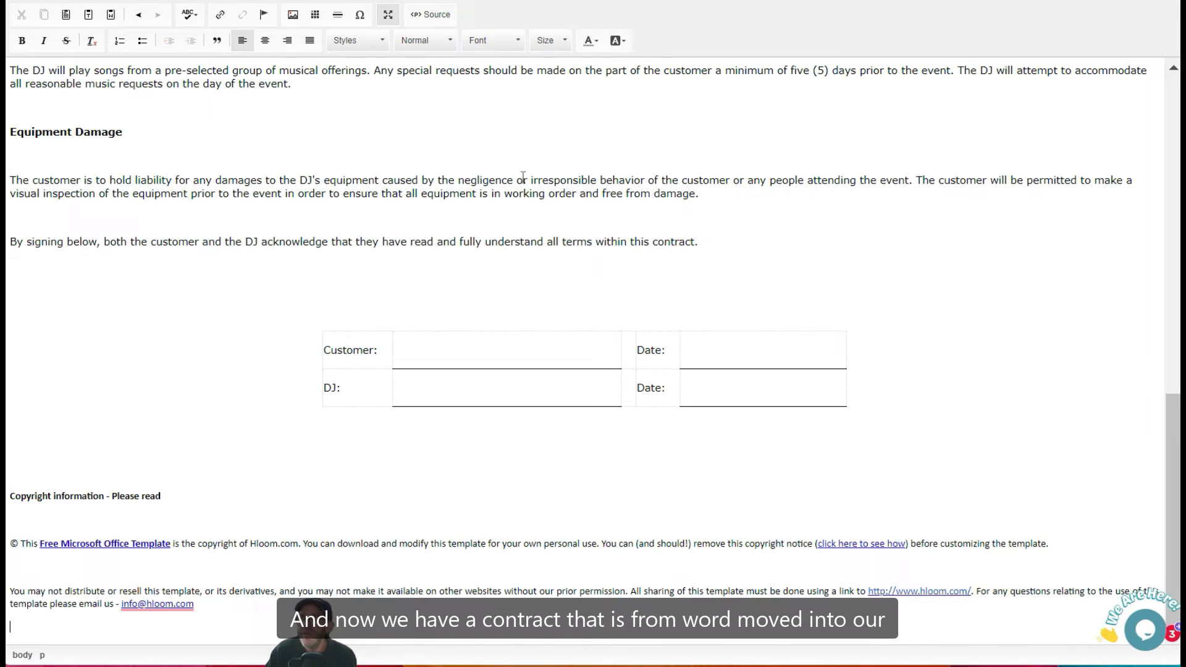
{"action": "scroll", "coordinate": [391, 203], "scroll_direction": "up", "scroll_amount": 15}
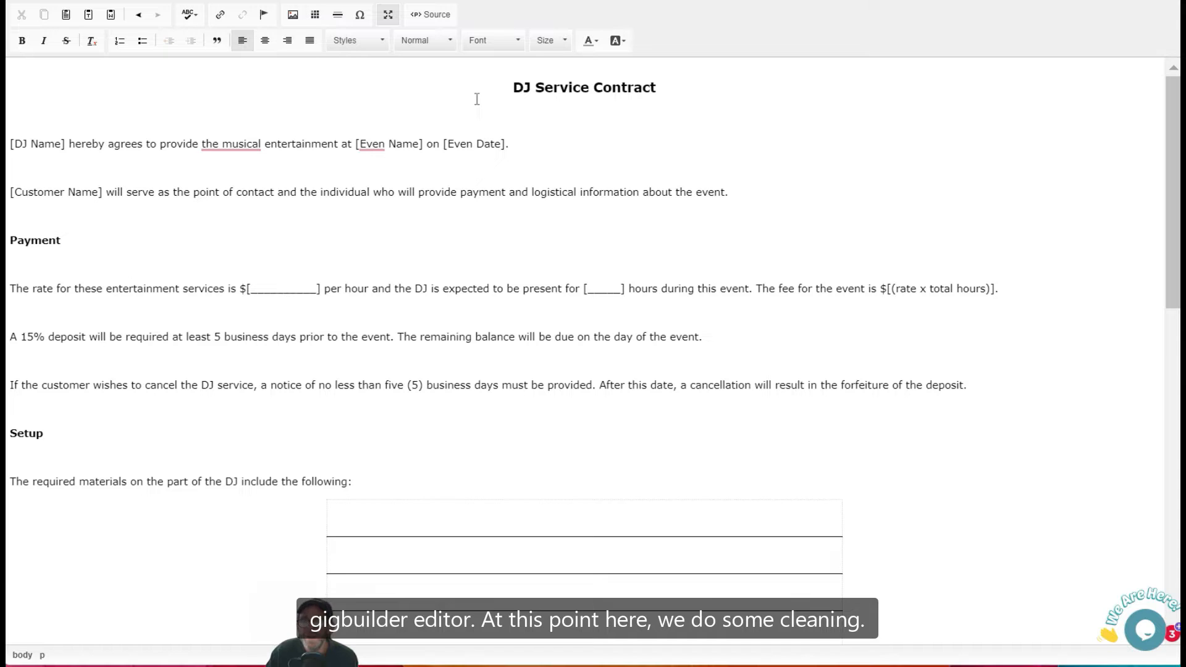
{"action": "scroll", "coordinate": [251, 246], "scroll_direction": "down", "scroll_amount": 15}
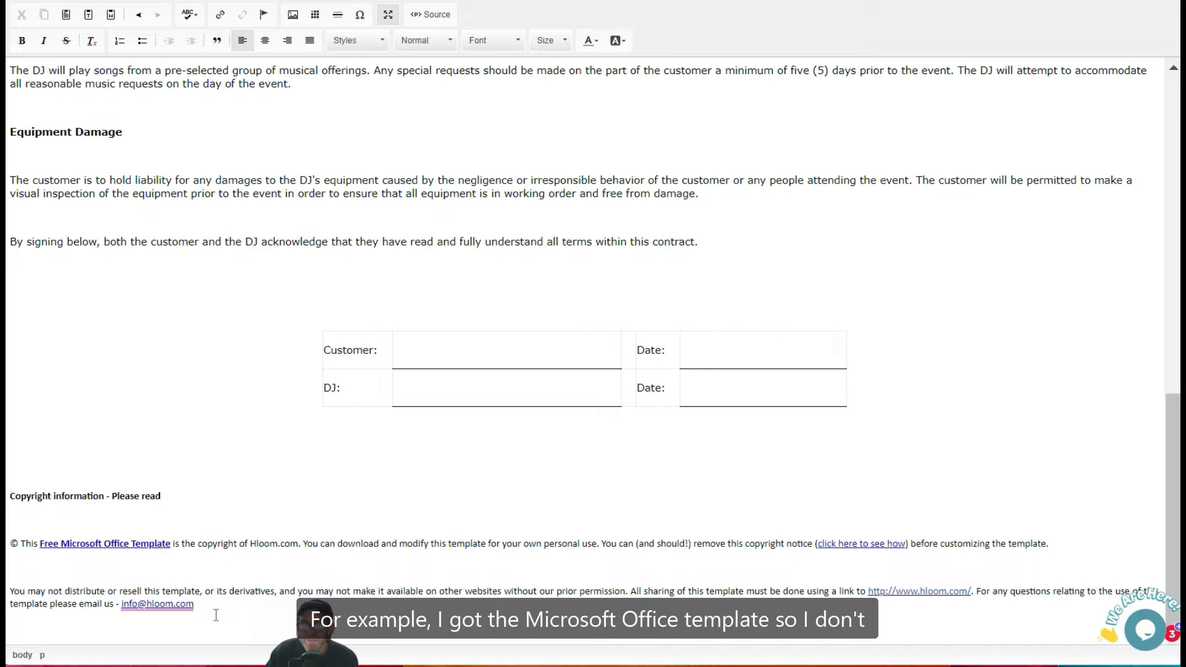
Delete the copyright information block at the end of the contract.
{"action": "left_click_drag", "start_coordinate": [216, 610], "coordinate": [6, 498]}
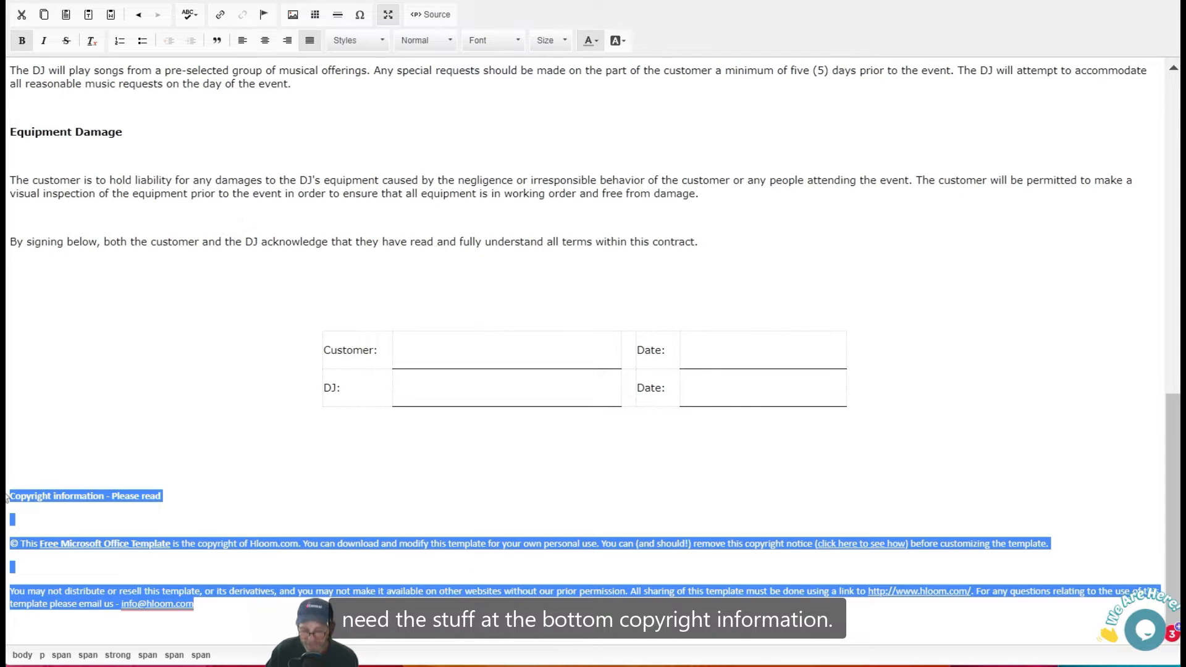
{"action": "key", "text": "Delete"}
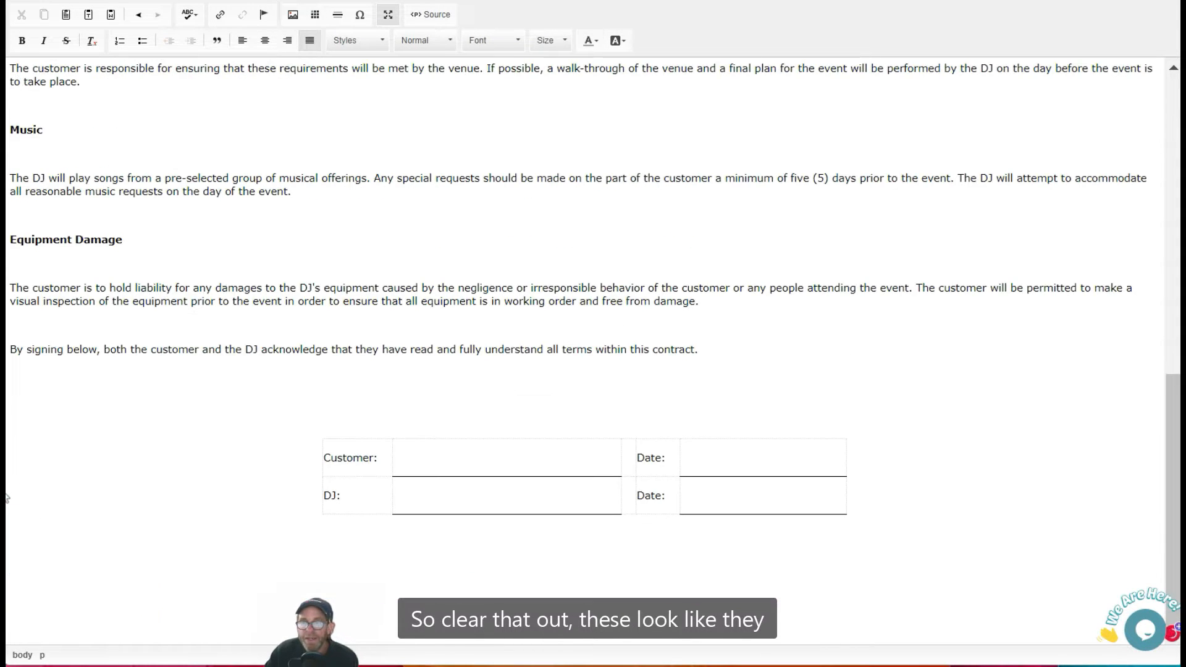
{"action": "key", "text": "BackSpace"}
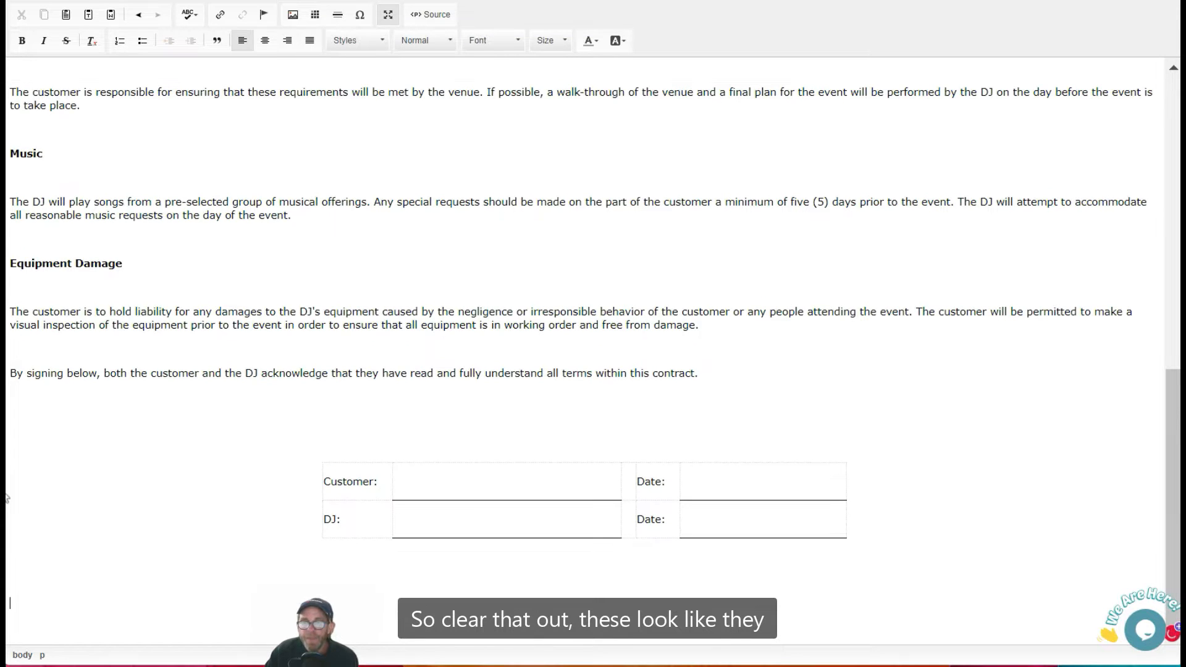
Set the Customer/DJ signature table's width to 100% in its table properties.
{"action": "right_click", "coordinate": [480, 483]}
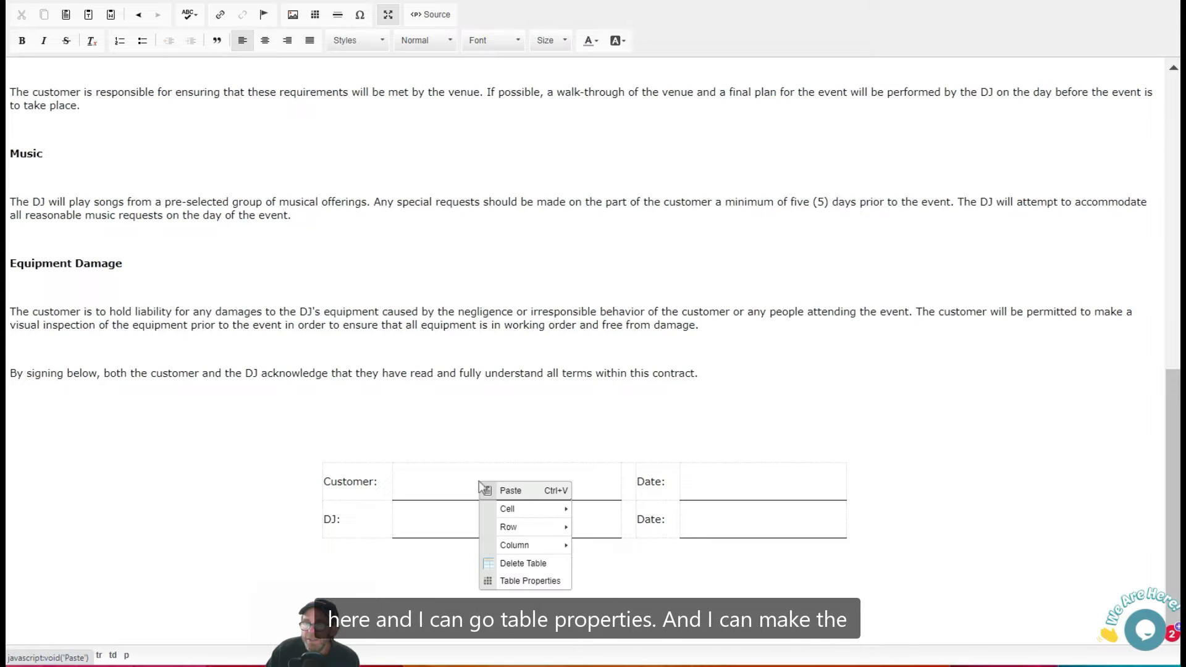
{"action": "left_click", "coordinate": [557, 584]}
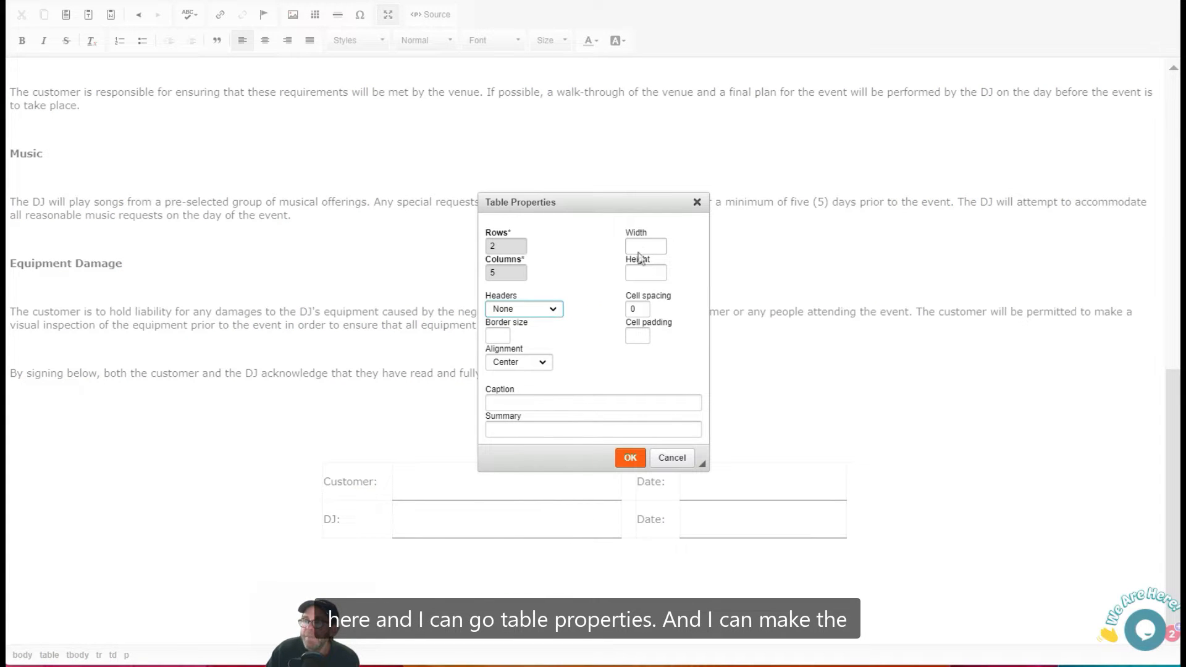
{"action": "left_click", "coordinate": [640, 249]}
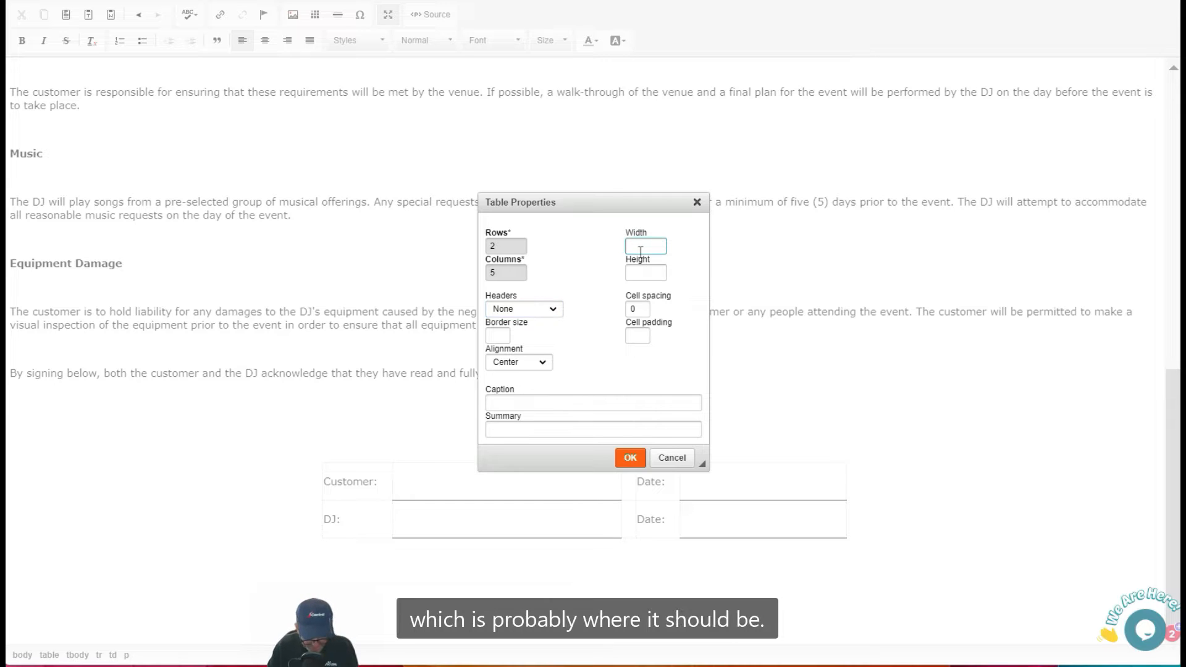
{"action": "type", "text": "100%"}
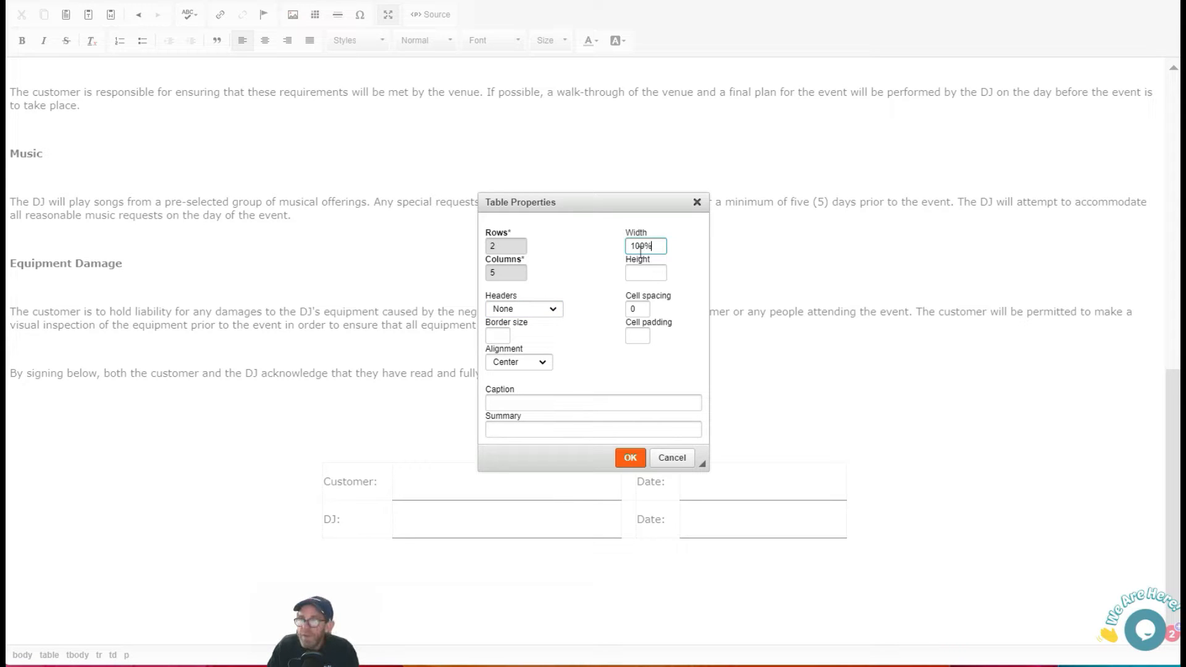
{"action": "left_click", "coordinate": [630, 458]}
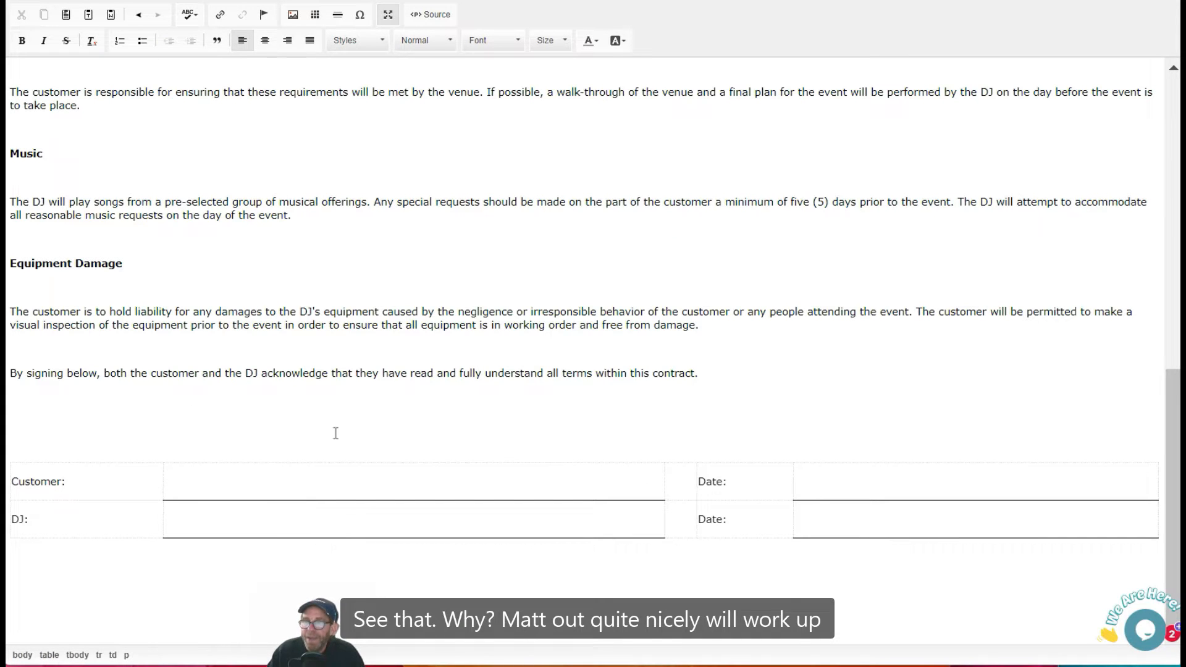
Set the required materials table's width to 100% in its table properties.
{"action": "scroll", "coordinate": [312, 325], "scroll_direction": "up", "scroll_amount": 7}
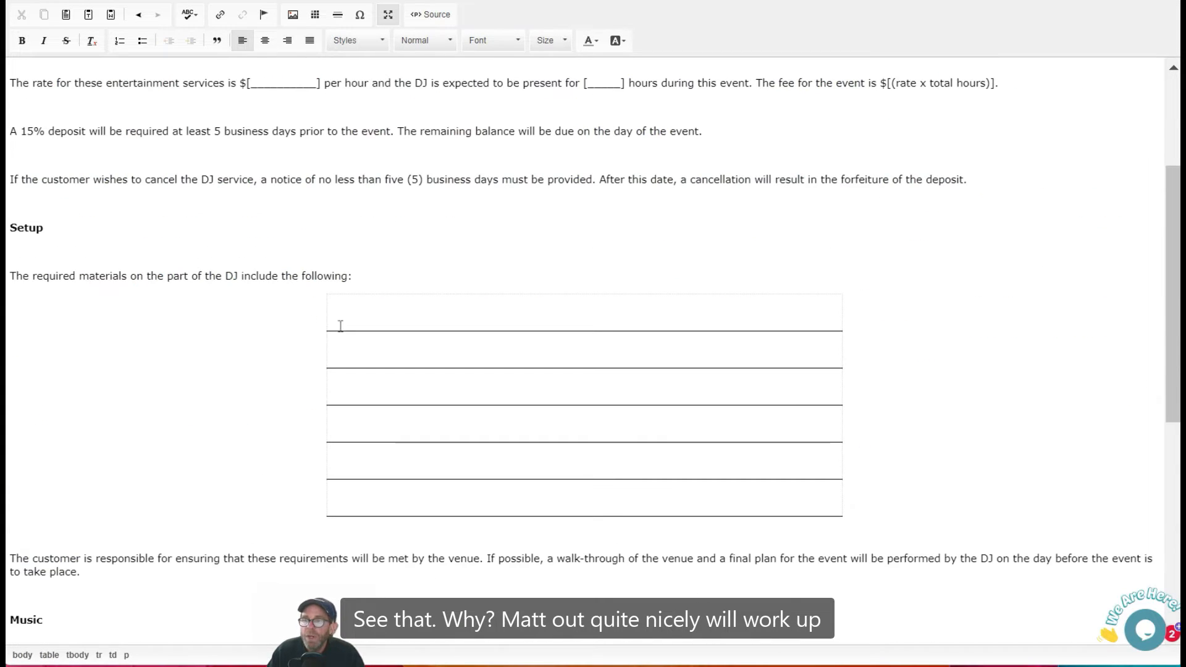
{"action": "left_click", "coordinate": [430, 304]}
{"action": "right_click", "coordinate": [421, 306]}
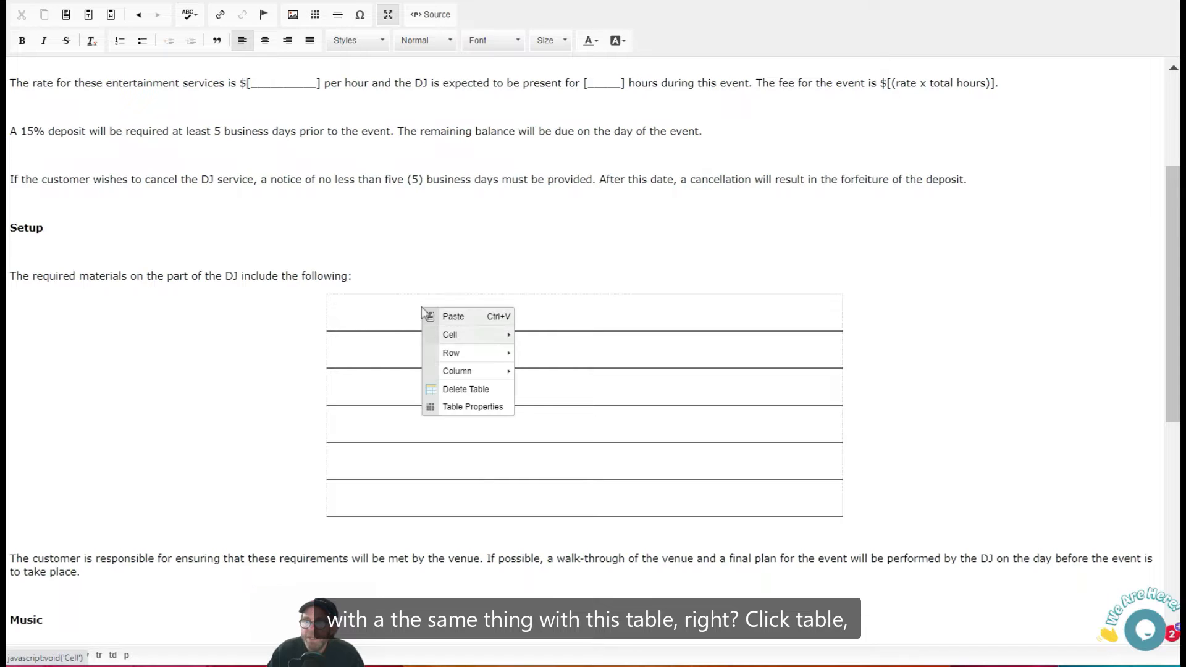
{"action": "left_click", "coordinate": [472, 413]}
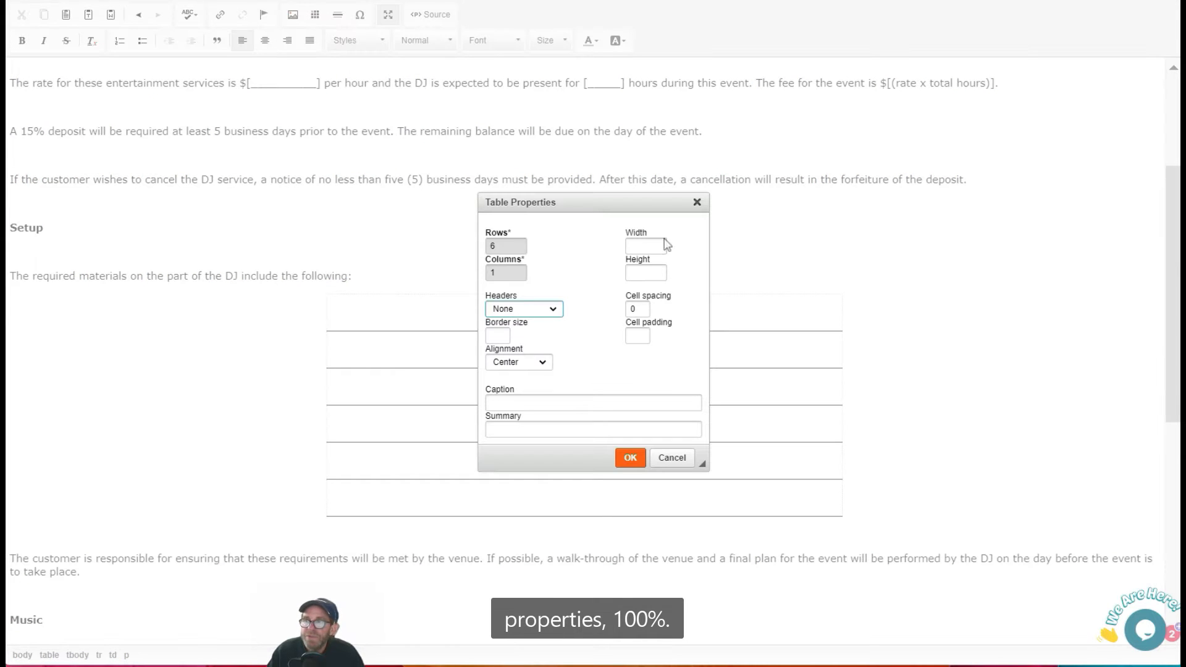
{"action": "left_click", "coordinate": [633, 247]}
{"action": "type", "text": "1"}
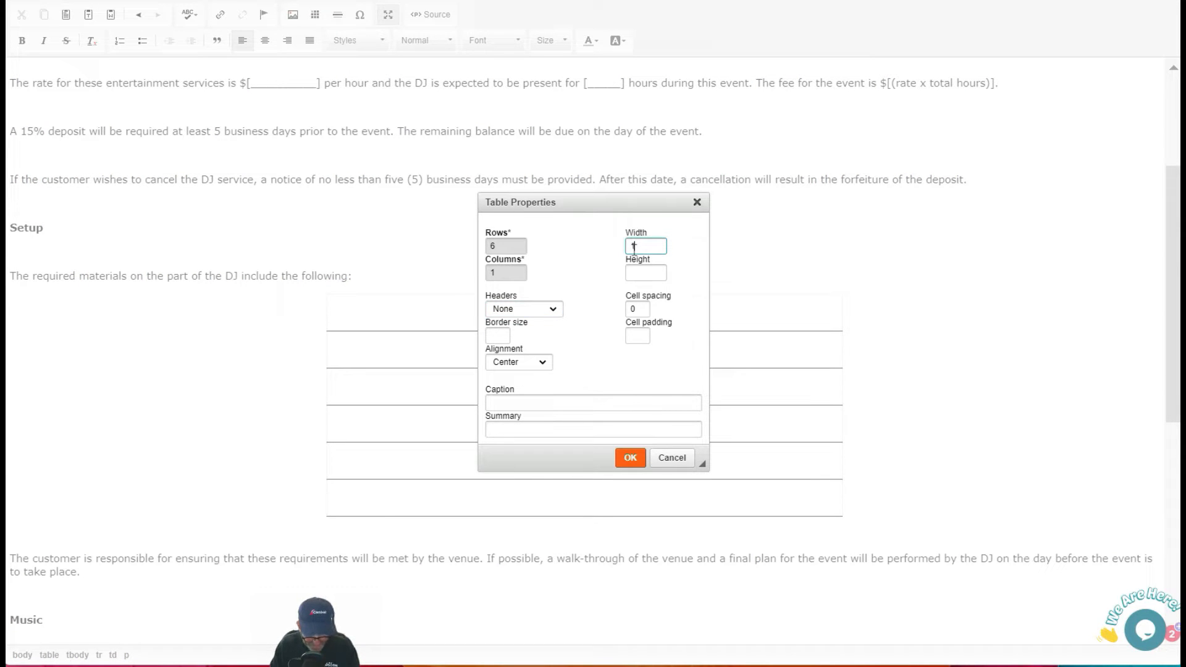
{"action": "type", "text": "00%"}
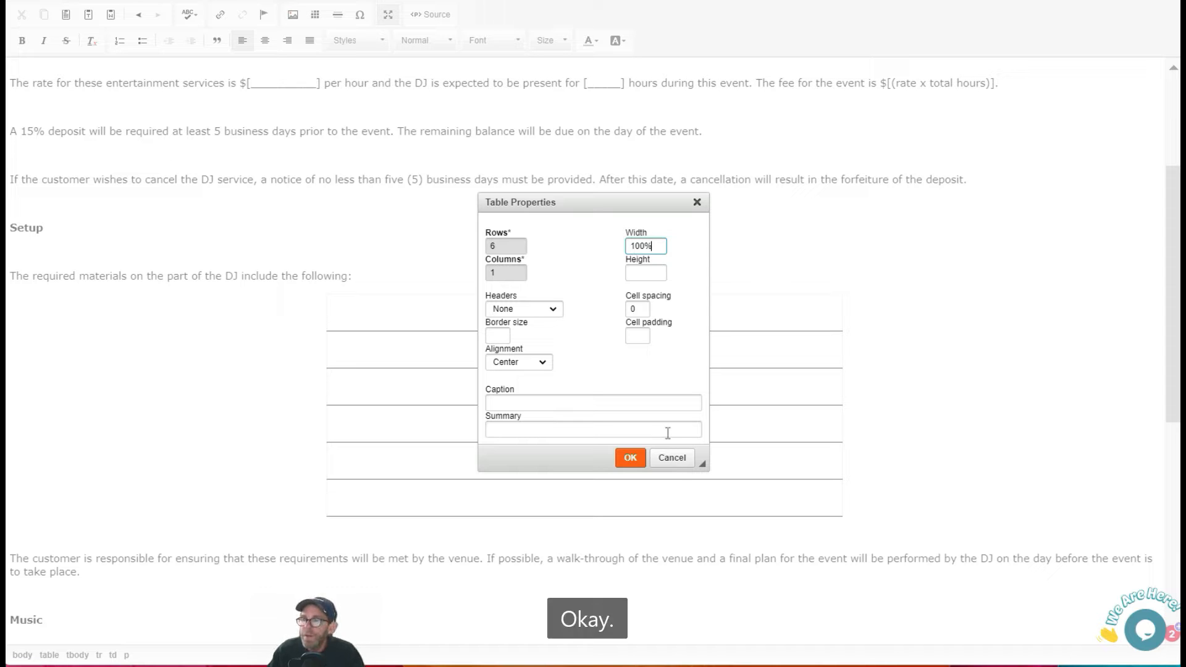
{"action": "left_click", "coordinate": [631, 457]}
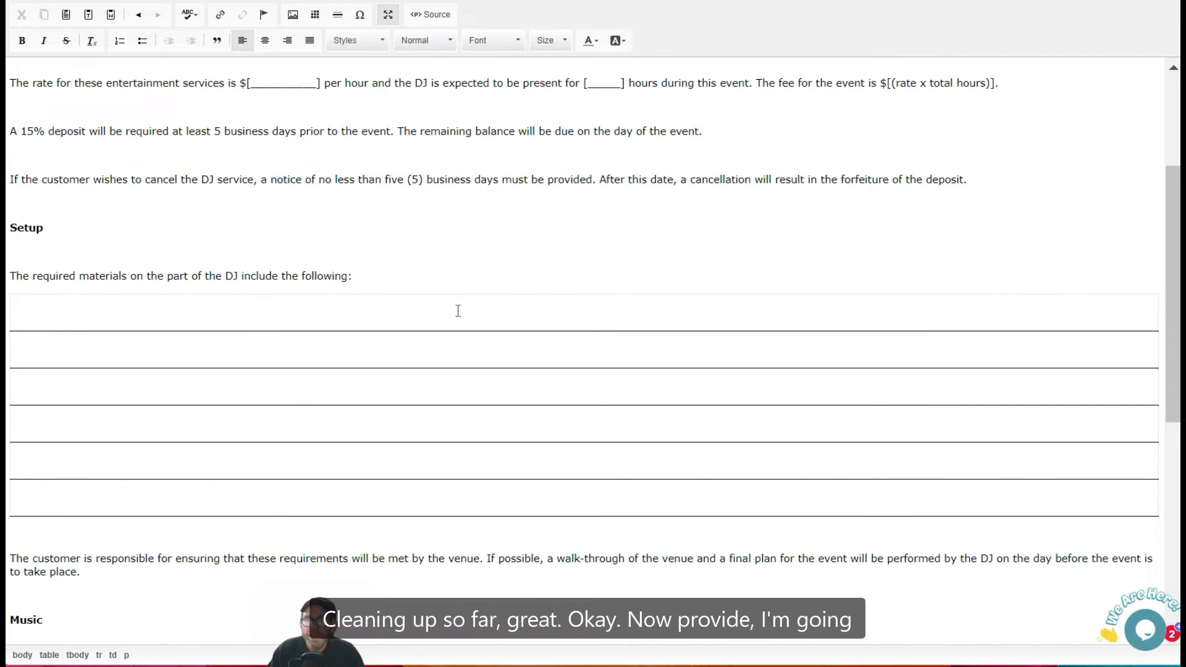
Replace "the musical" in the opening sentence with "DJ and music".
{"action": "scroll", "coordinate": [418, 236], "scroll_direction": "up", "scroll_amount": 3}
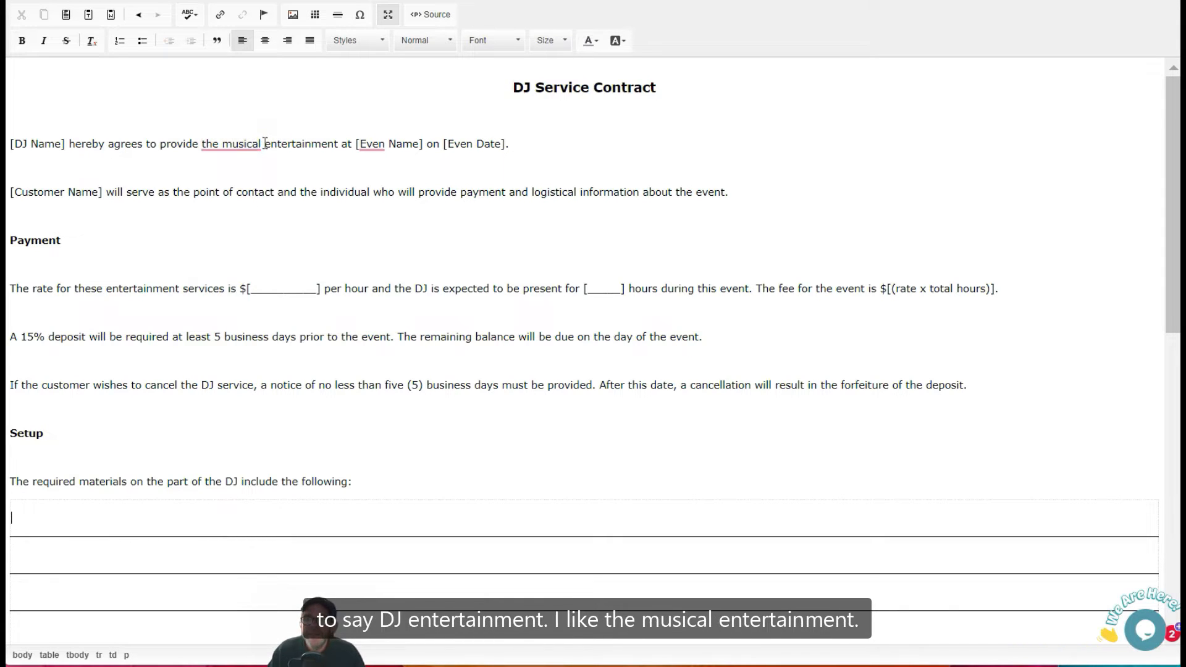
{"action": "mouse_move", "coordinate": [265, 144]}
{"action": "left_mouse_down"}
{"action": "mouse_move", "coordinate": [193, 145]}
{"action": "mouse_move", "coordinate": [264, 144]}
{"action": "left_mouse_up"}
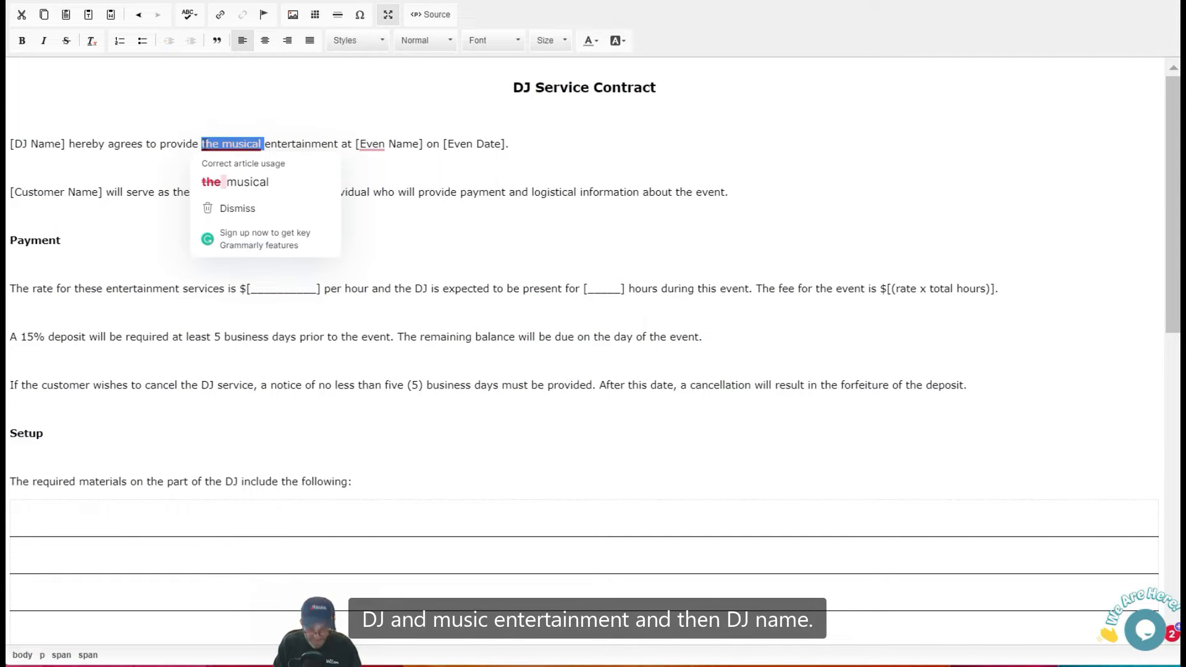
{"action": "type", "text": "DJ"}
{"action": "type", "text": " and m"}
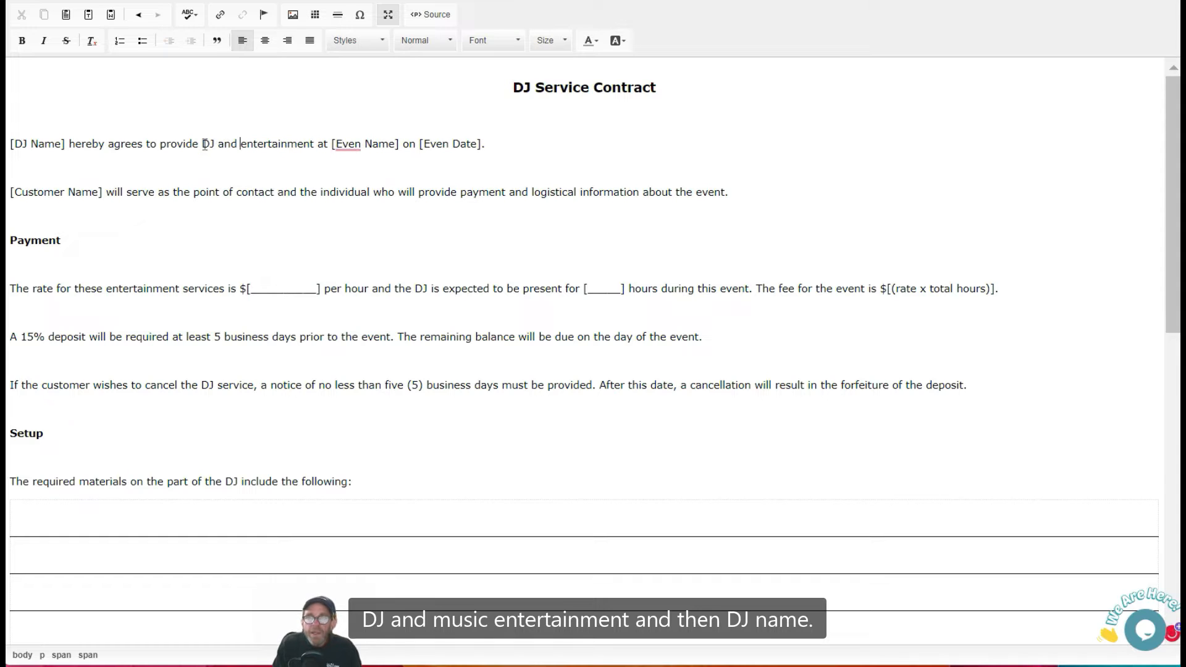
{"action": "type", "text": "usic"}
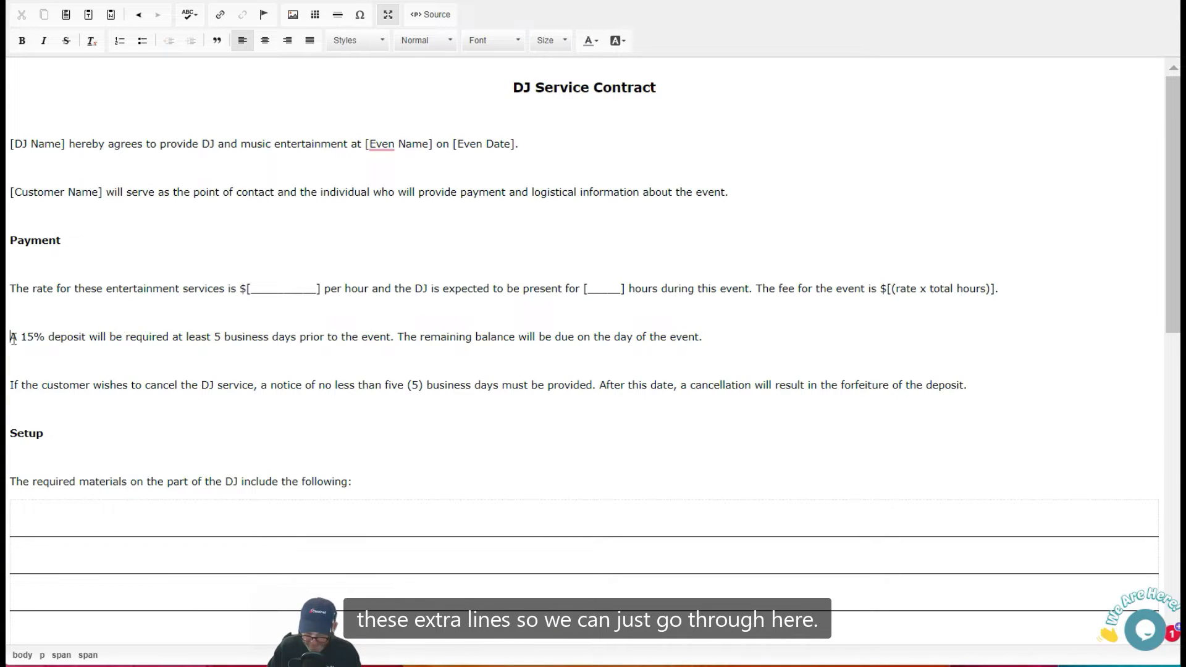
Remove the extra blank lines between the Payment paragraphs and below the Setup heading.
{"action": "key", "text": "BackSpace"}
{"action": "key", "text": "Down"}
{"action": "key", "text": "Down"}
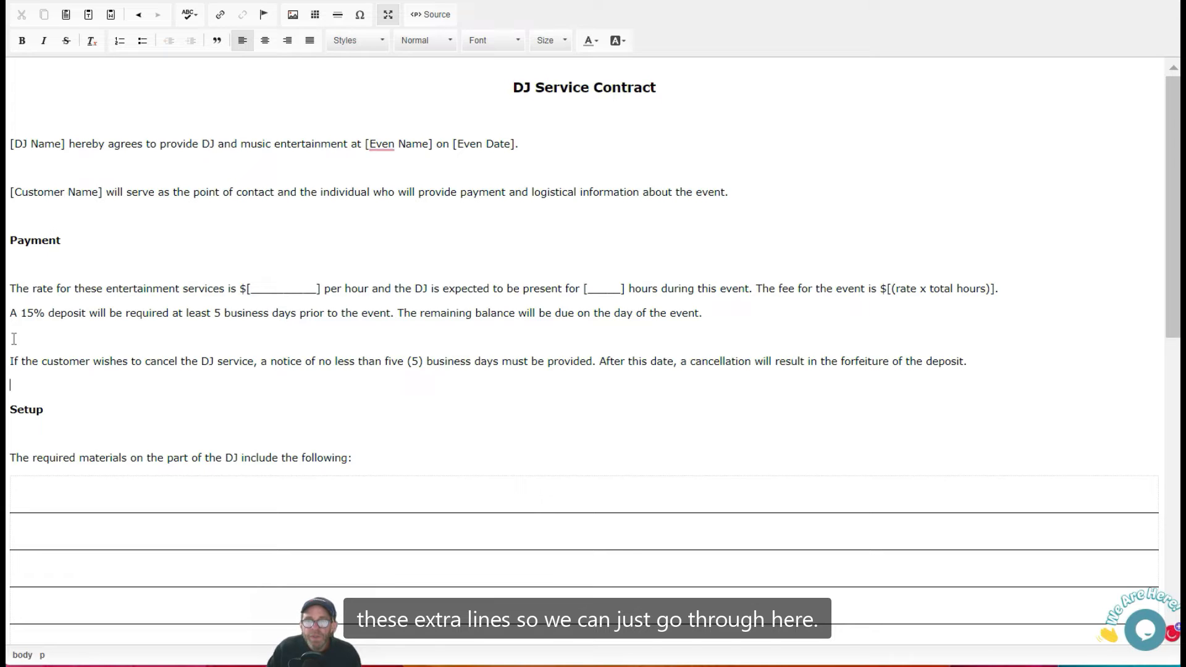
{"action": "key", "text": "Up"}
{"action": "key", "text": "BackSpace"}
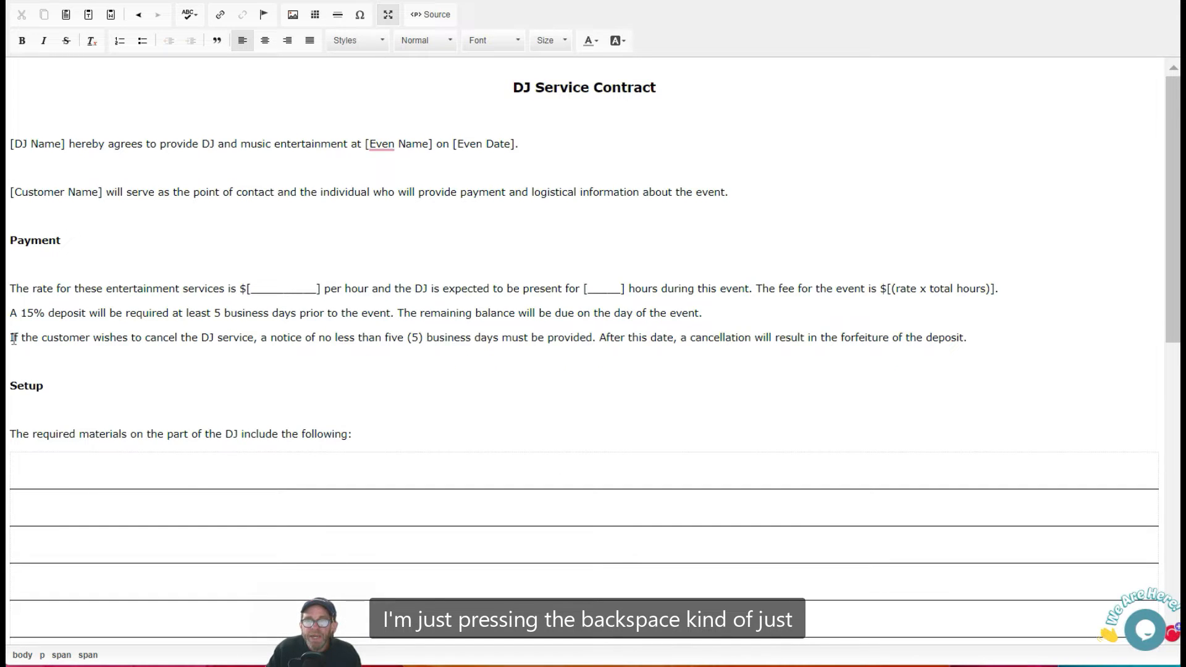
{"action": "key", "text": "Down"}
{"action": "key", "text": "Down"}
{"action": "key", "text": "Down"}
{"action": "key", "text": "Down"}
{"action": "key", "text": "BackSpace"}
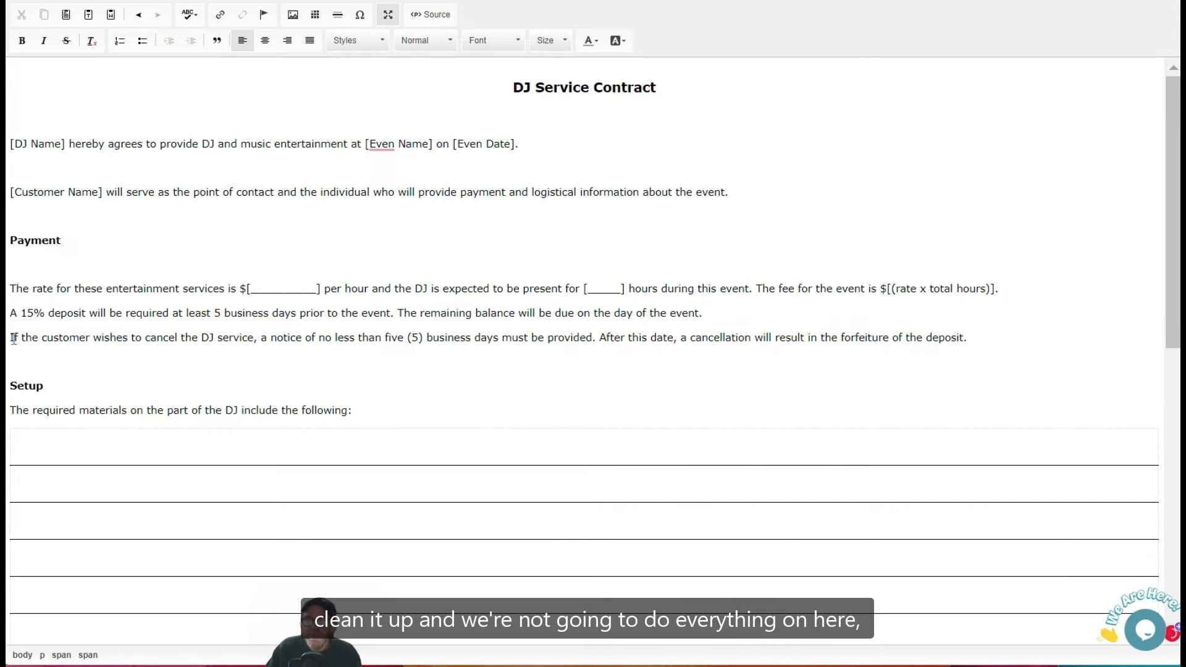
Remove the extra blank lines around the Music and Equipment Damage paragraphs and above the signing statement, then exit the maximized editor.
{"action": "scroll", "coordinate": [171, 386], "scroll_direction": "down", "scroll_amount": 4}
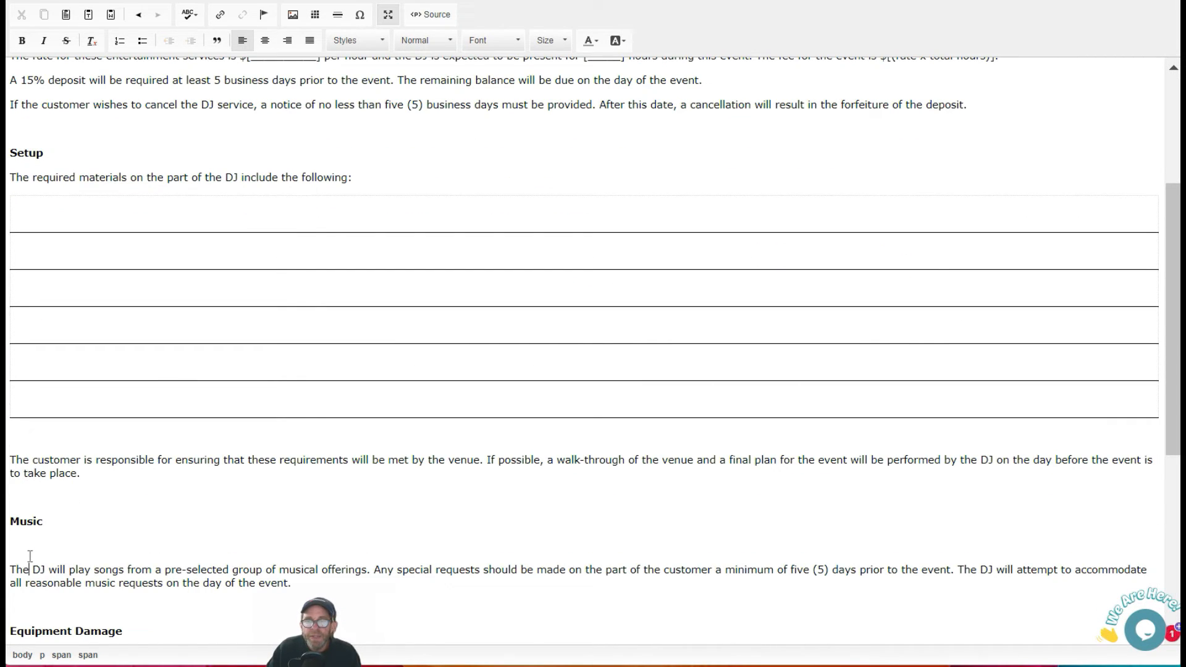
{"action": "left_click", "coordinate": [30, 550]}
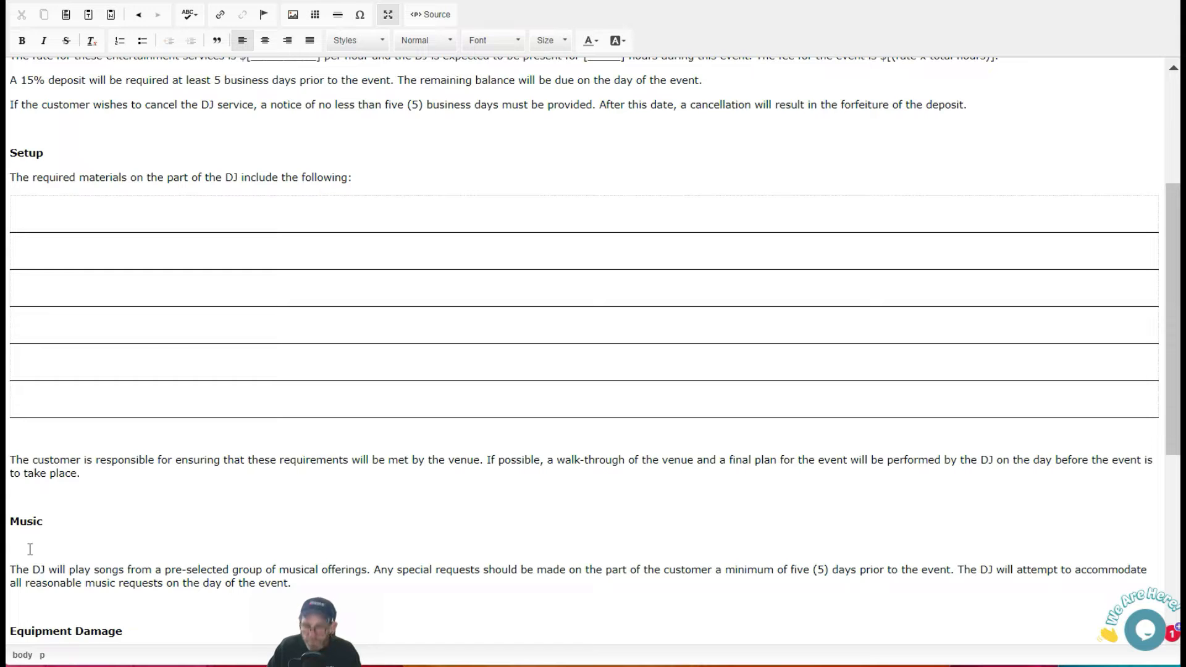
{"action": "key", "text": "BackSpace"}
{"action": "scroll", "coordinate": [249, 638], "scroll_direction": "down", "scroll_amount": 6}
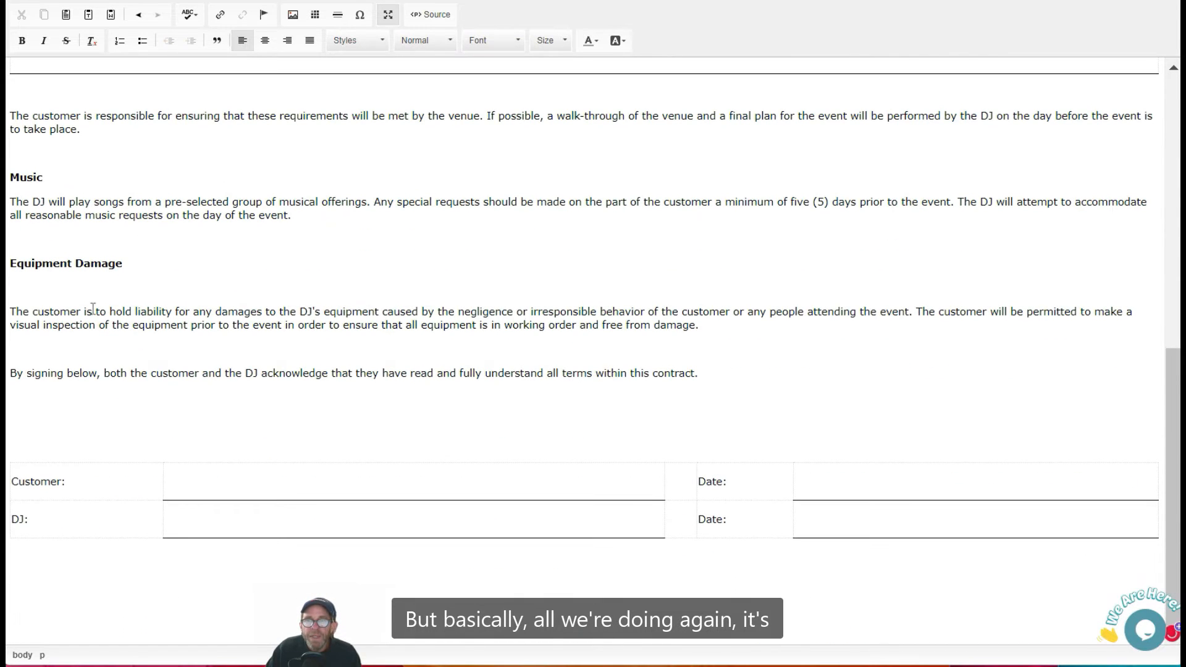
{"action": "left_click", "coordinate": [60, 291]}
{"action": "key", "text": "BackSpace"}
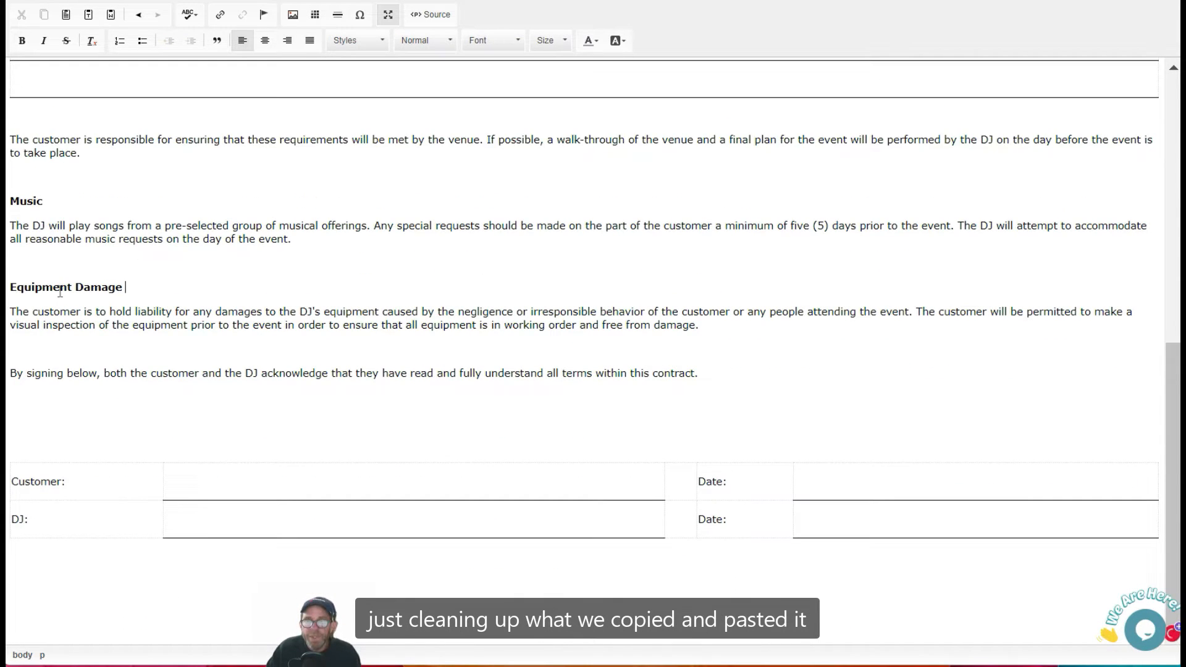
{"action": "left_click", "coordinate": [21, 438]}
{"action": "key", "text": "BackSpace"}
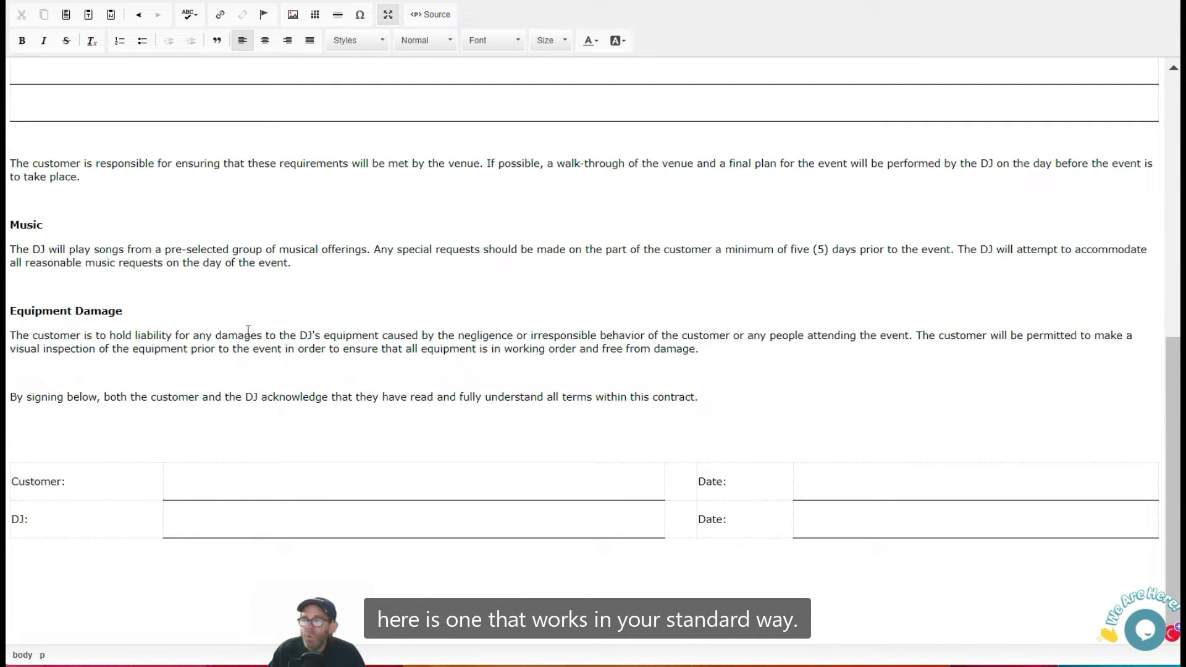
{"action": "scroll", "coordinate": [248, 330], "scroll_direction": "up", "scroll_amount": 10}
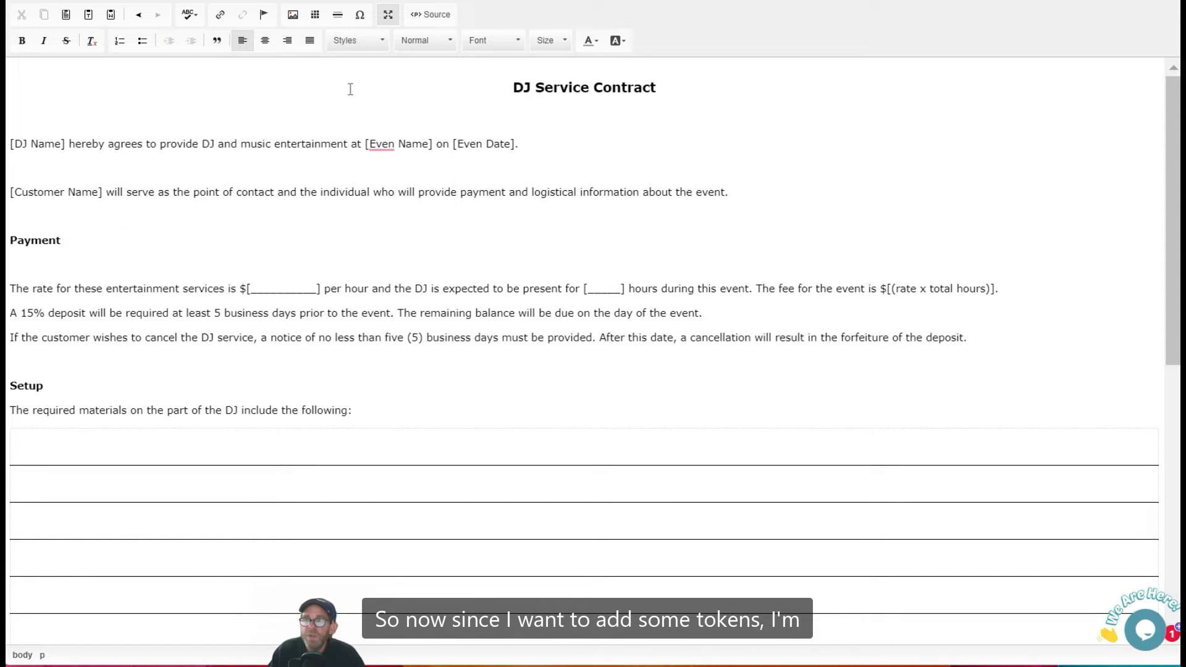
{"action": "left_click", "coordinate": [388, 14]}
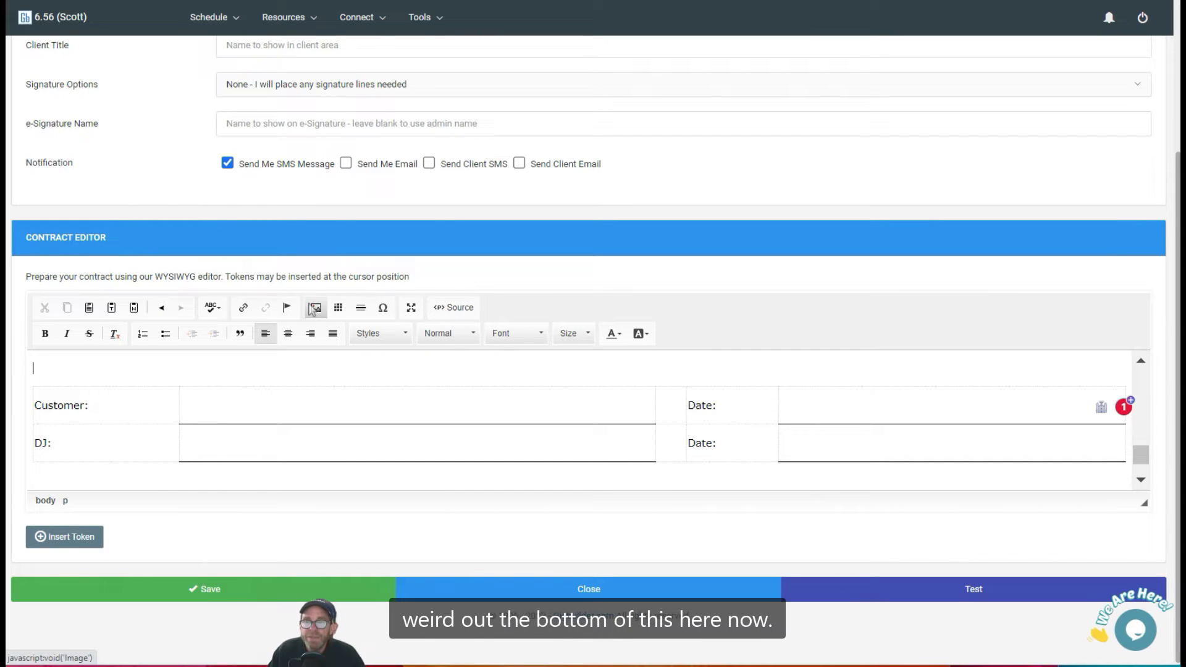
Replace "[DJ Name]" in the opening sentence with the My Company Name token.
{"action": "scroll", "coordinate": [191, 447], "scroll_direction": "up", "scroll_amount": 10}
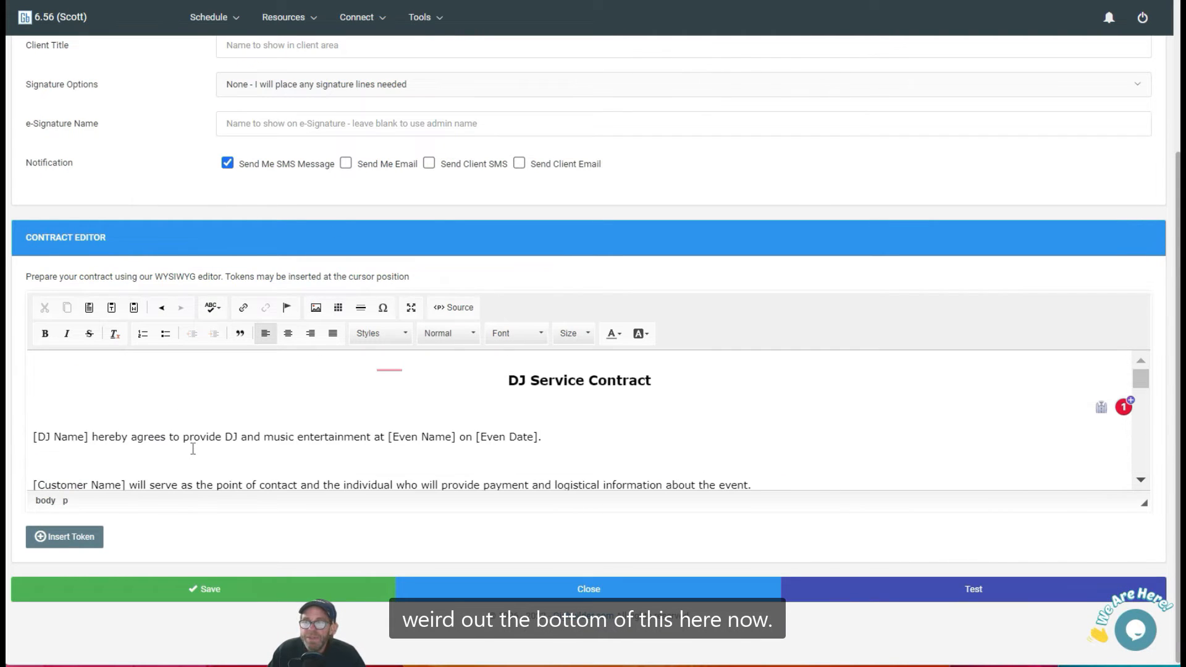
{"action": "scroll", "coordinate": [193, 449], "scroll_direction": "up", "scroll_amount": 4}
{"action": "scroll", "coordinate": [193, 449], "scroll_direction": "down", "scroll_amount": 4}
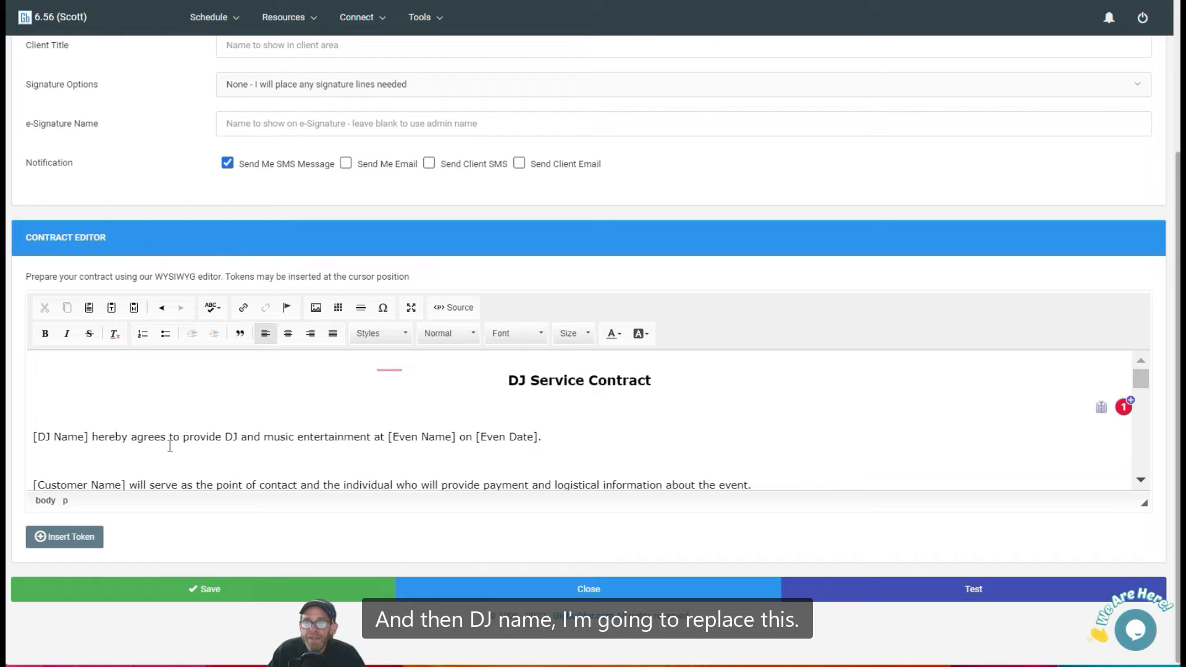
{"action": "left_click", "coordinate": [88, 436]}
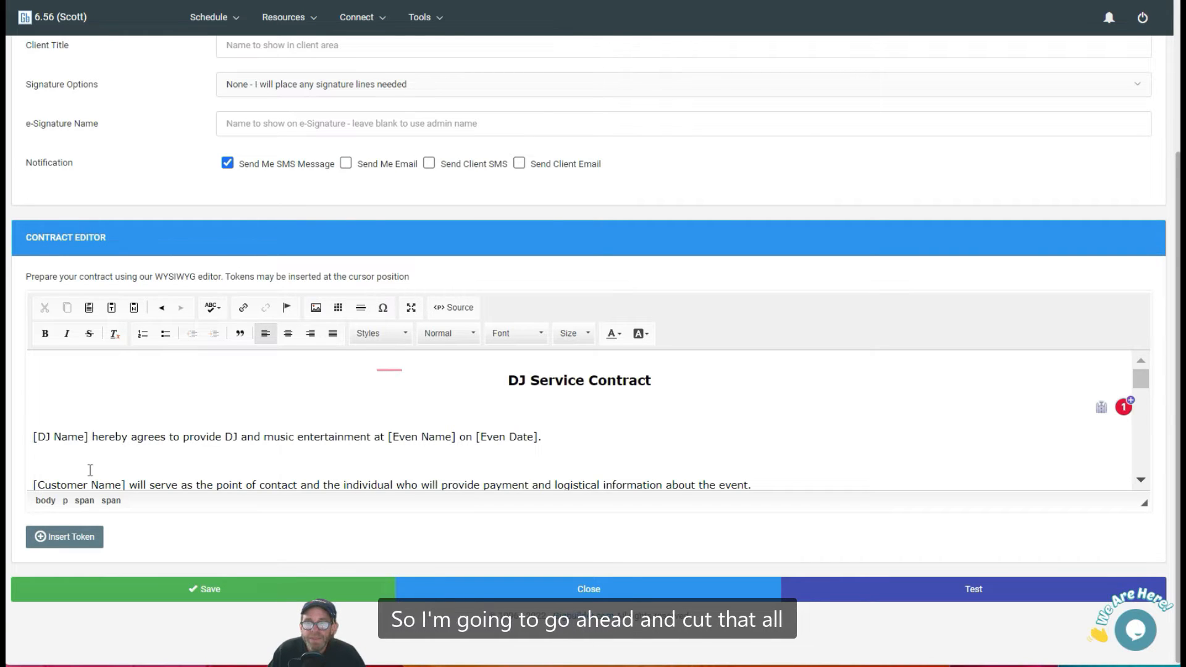
{"action": "key", "text": "BackSpace"}
{"action": "key", "text": "BackSpace"}
{"action": "key", "text": "BackSpace"}
{"action": "key", "text": "BackSpace"}
{"action": "key", "text": "BackSpace"}
{"action": "key", "text": "BackSpace"}
{"action": "key", "text": "BackSpace"}
{"action": "key", "text": "BackSpace"}
{"action": "key", "text": "BackSpace"}
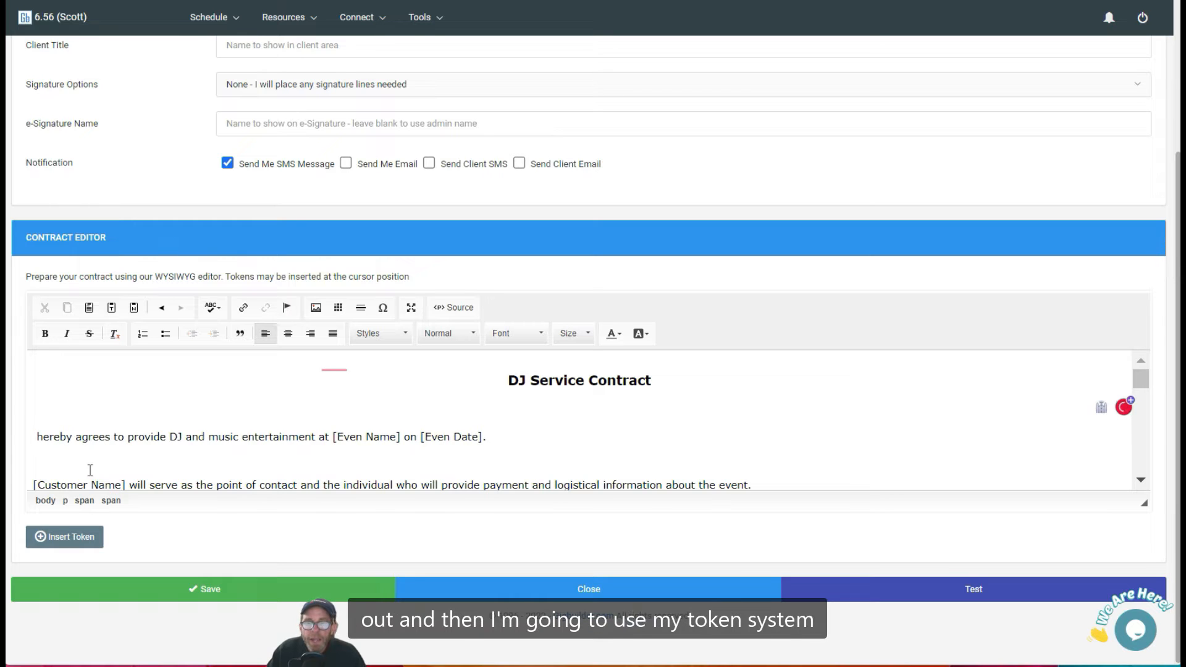
{"action": "left_click", "coordinate": [64, 538]}
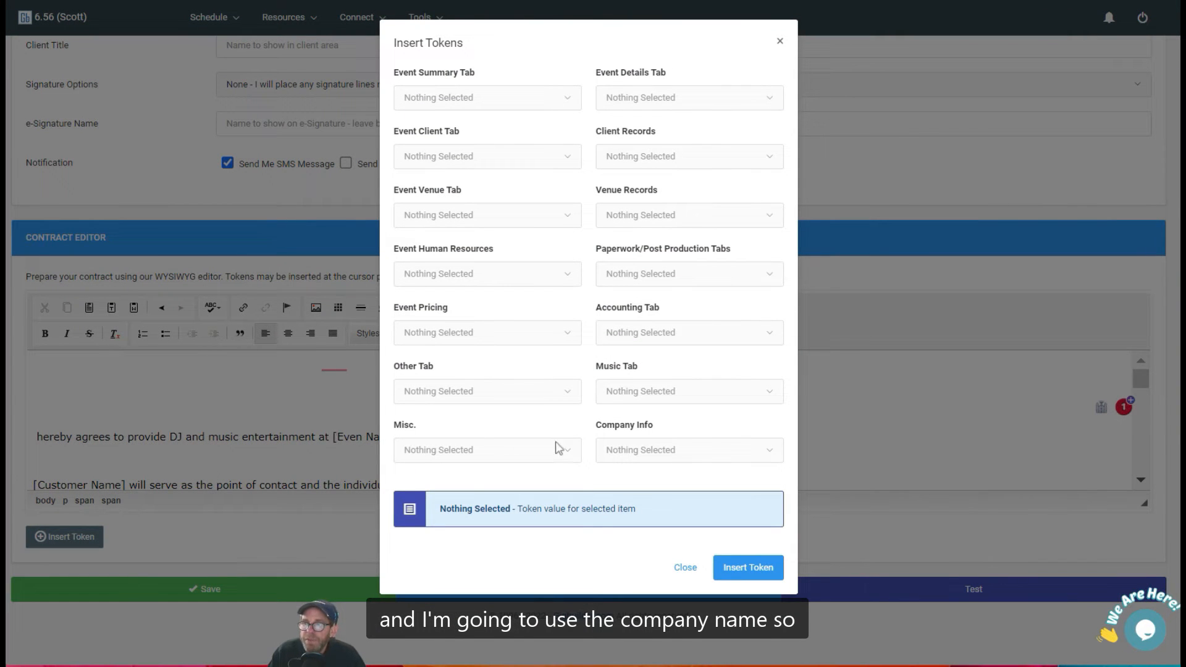
{"action": "left_click", "coordinate": [641, 455]}
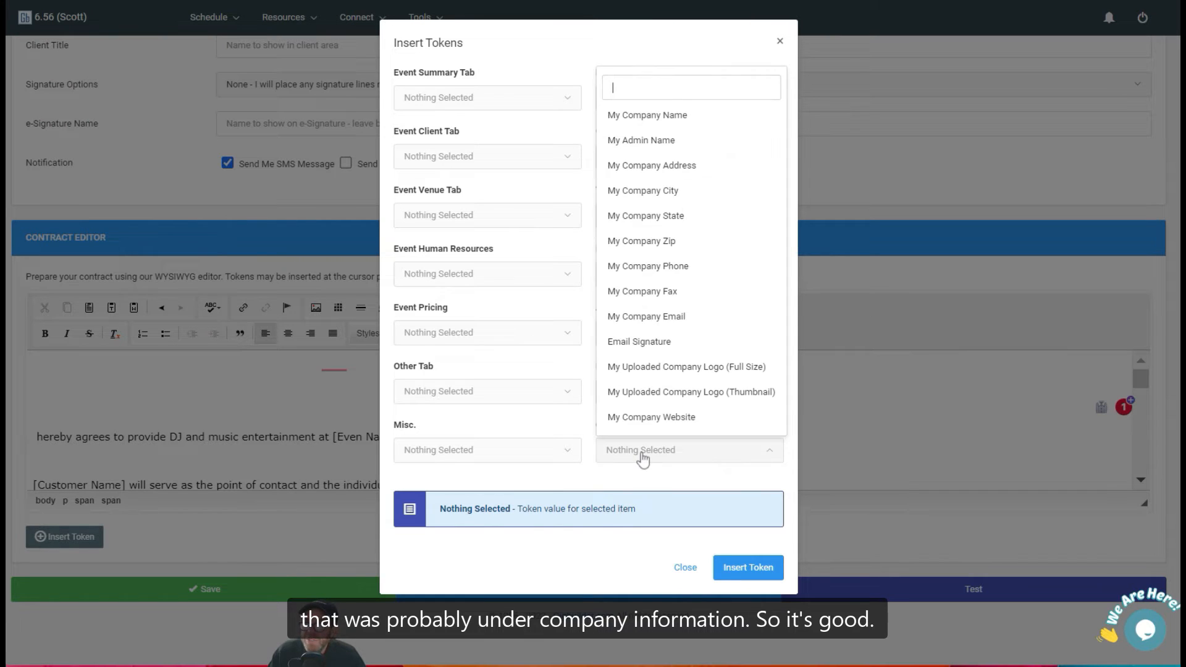
{"action": "left_click", "coordinate": [664, 118]}
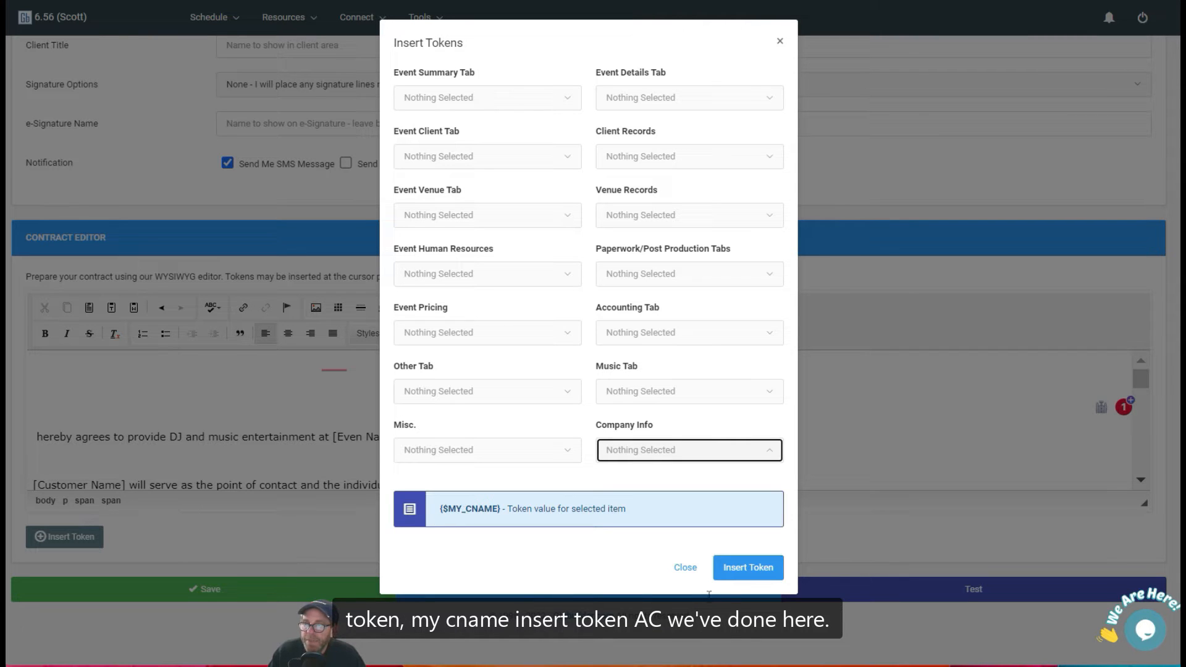
{"action": "left_click", "coordinate": [744, 567]}
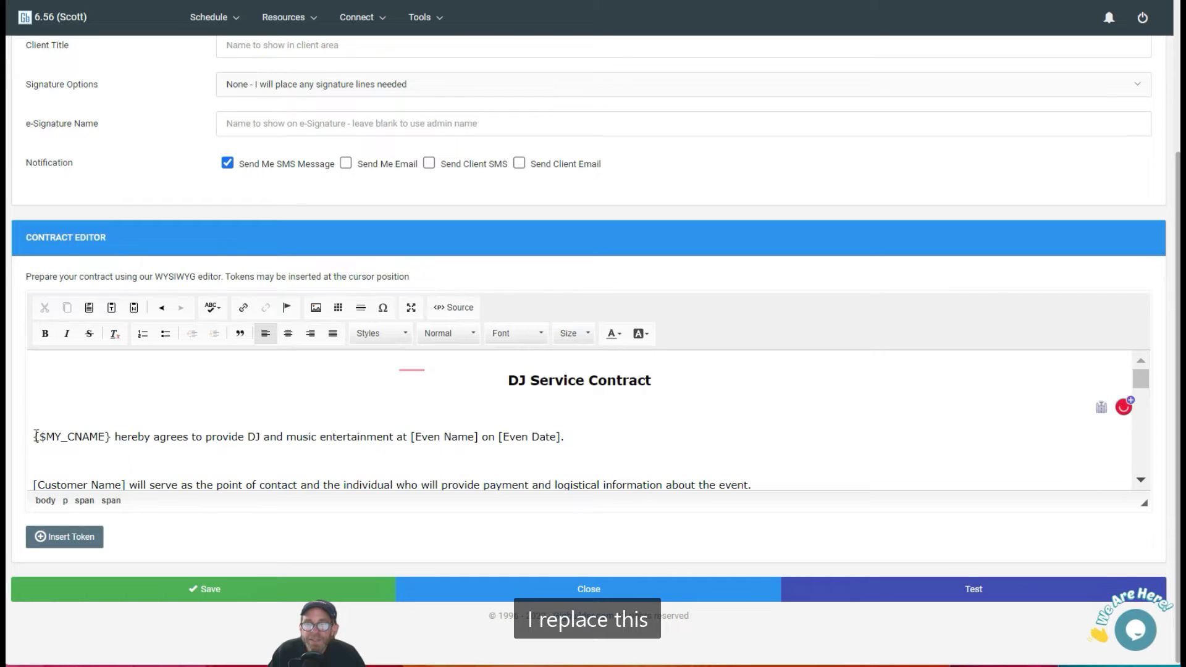
Replace "[Even Name]" in the opening sentence with the Event Name token from the Event Details tokens.
{"action": "left_click", "coordinate": [478, 437]}
{"action": "key", "text": "BackSpace"}
{"action": "key", "text": "BackSpace"}
{"action": "key", "text": "BackSpace"}
{"action": "key", "text": "BackSpace"}
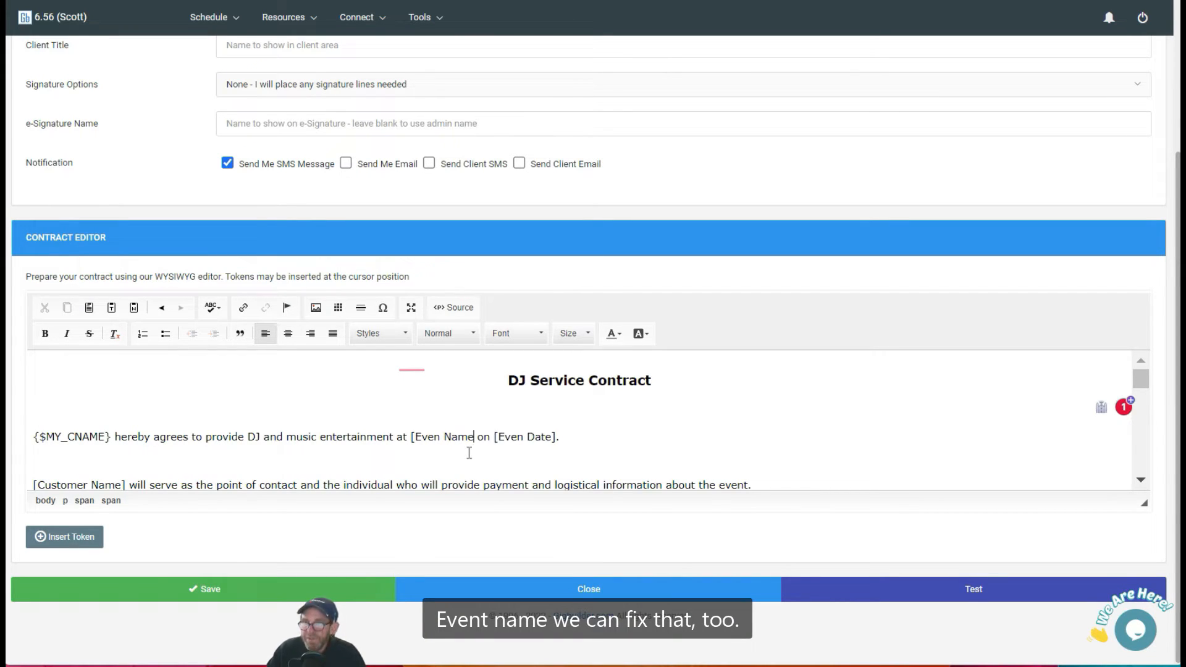
{"action": "key", "text": "BackSpace"}
{"action": "key", "text": "BackSpace"}
{"action": "key", "text": "BackSpace"}
{"action": "key", "text": "BackSpace"}
{"action": "key", "text": "BackSpace"}
{"action": "key", "text": "BackSpace"}
{"action": "key", "text": "BackSpace"}
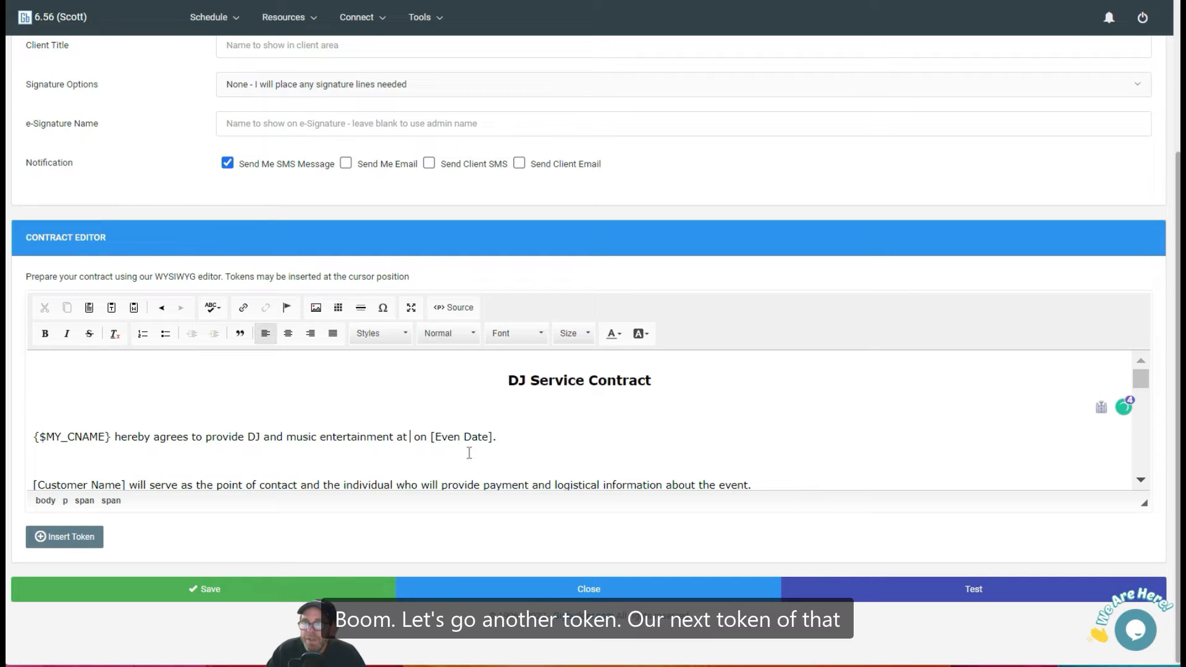
{"action": "left_click", "coordinate": [87, 540]}
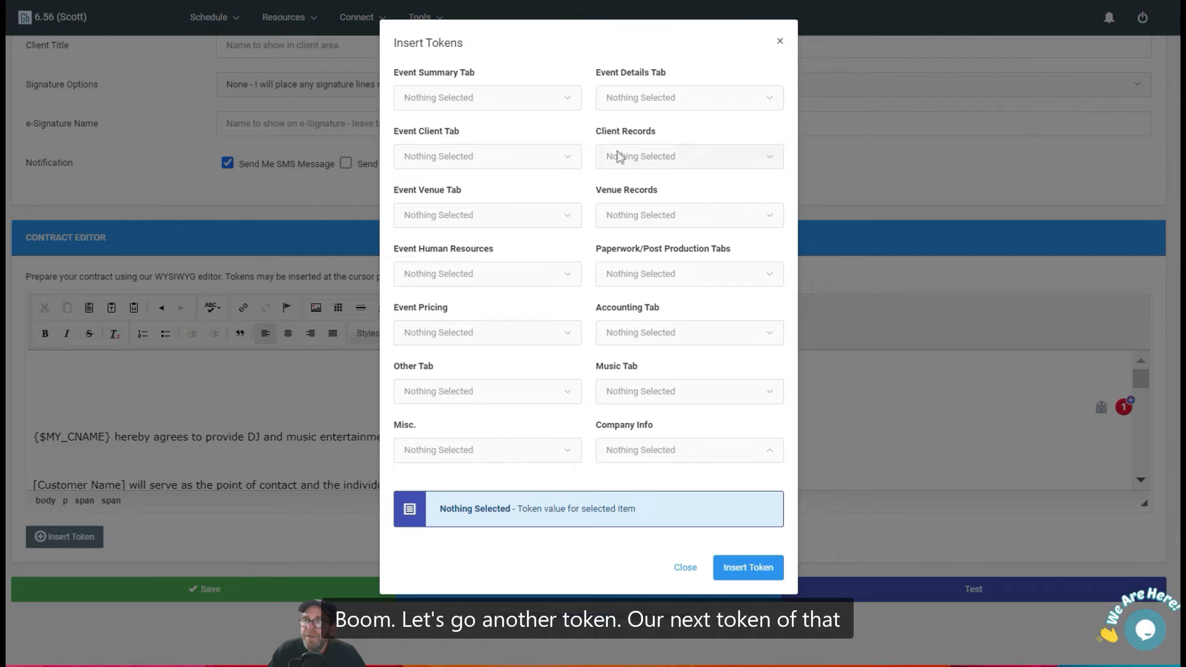
{"action": "left_click", "coordinate": [669, 101]}
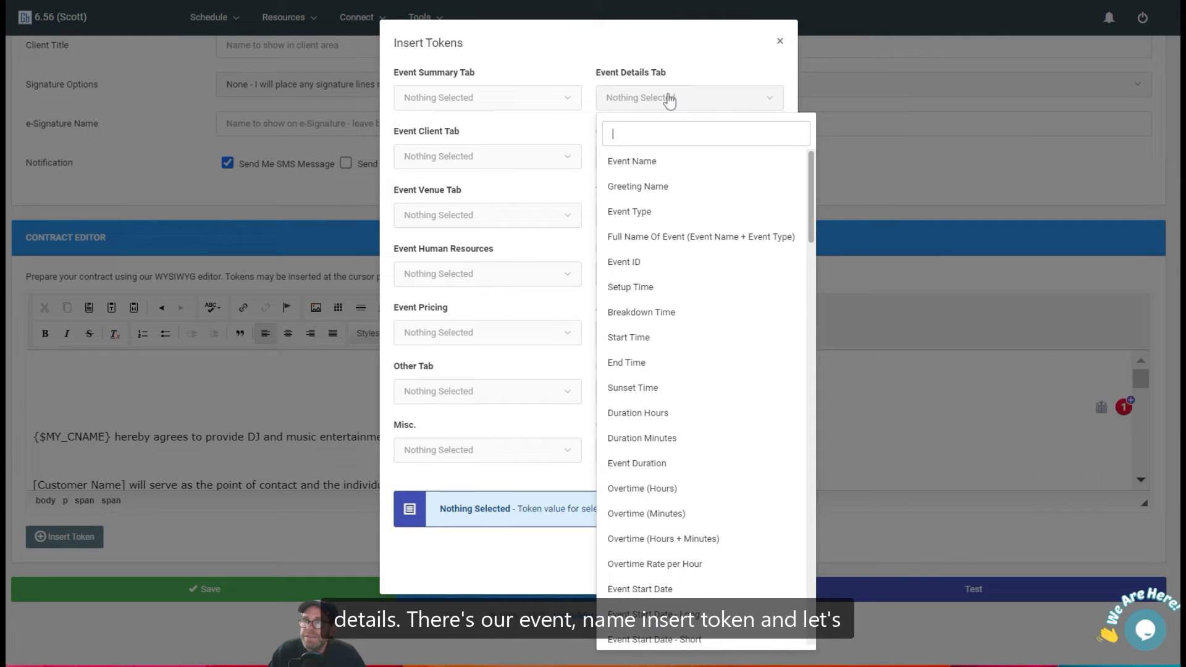
{"action": "left_click", "coordinate": [646, 163]}
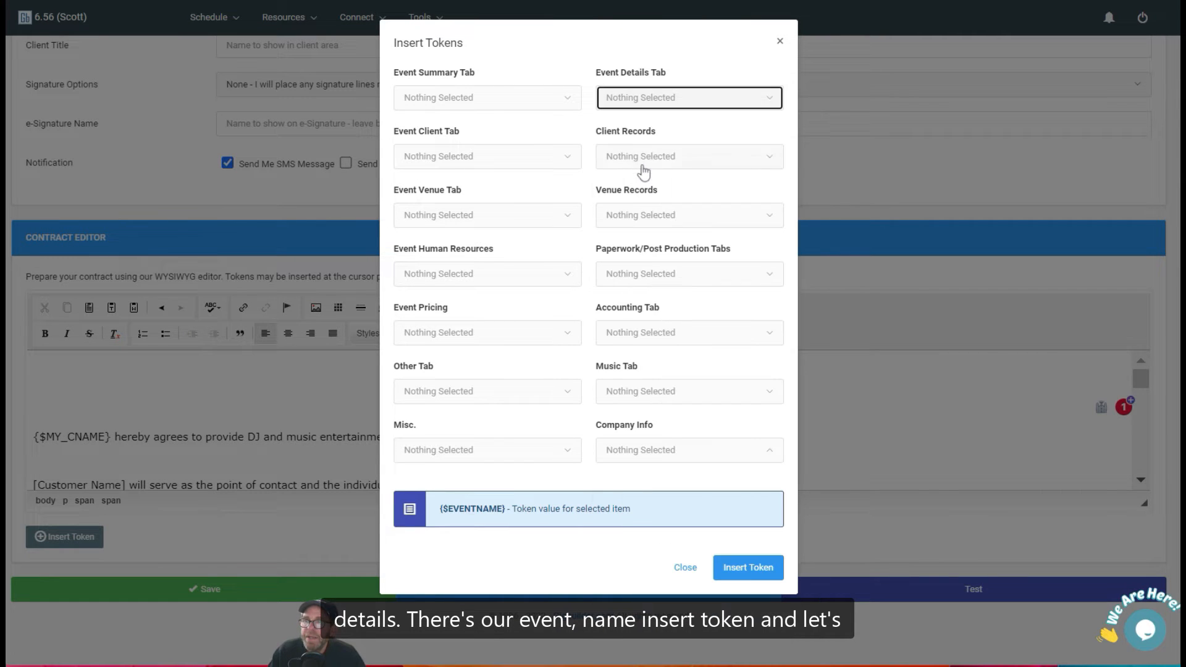
{"action": "left_click", "coordinate": [748, 569]}
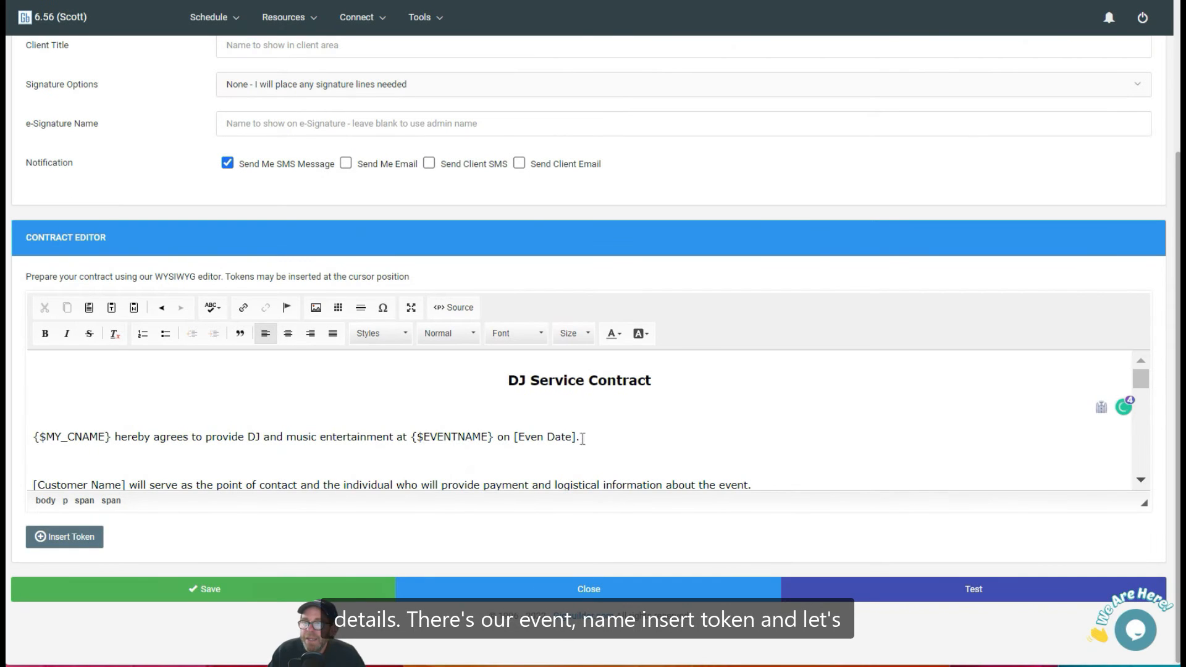
Replace "[Even Date]" with the Event Start Date - Standard token from the Event Details tokens.
{"action": "key", "text": "BackSpace"}
{"action": "key", "text": "BackSpace"}
{"action": "key", "text": "BackSpace"}
{"action": "key", "text": "BackSpace"}
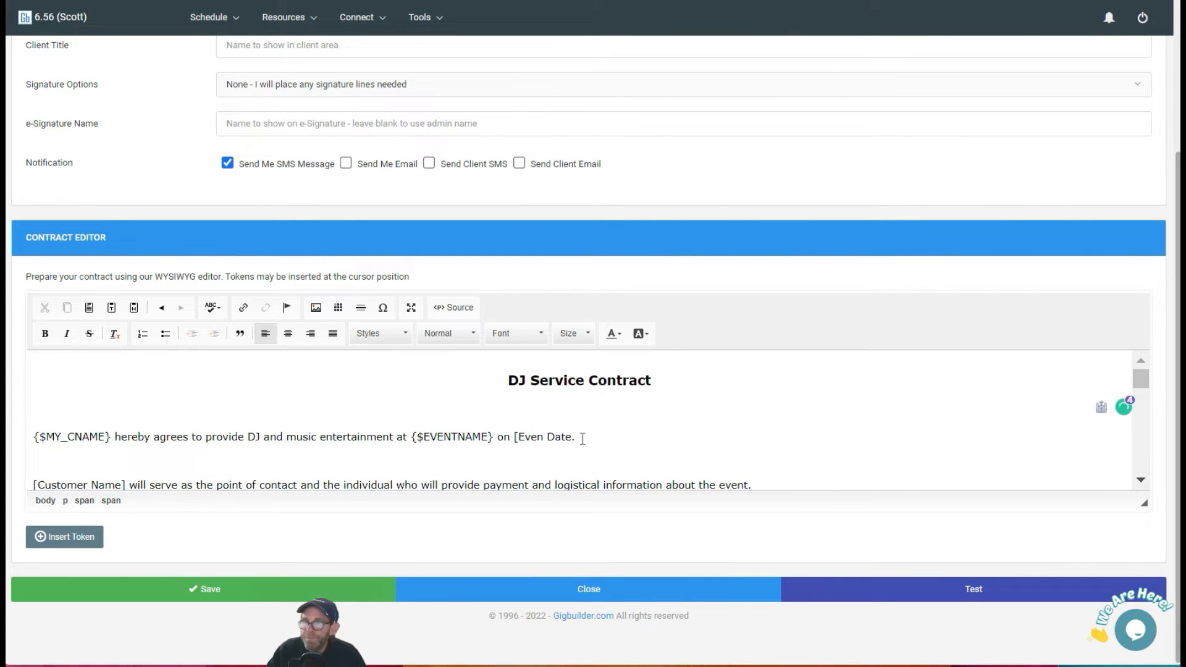
{"action": "key", "text": "BackSpace"}
{"action": "key", "text": "BackSpace"}
{"action": "key", "text": "BackSpace"}
{"action": "key", "text": "BackSpace"}
{"action": "key", "text": "BackSpace"}
{"action": "key", "text": "BackSpace"}
{"action": "key", "text": "BackSpace"}
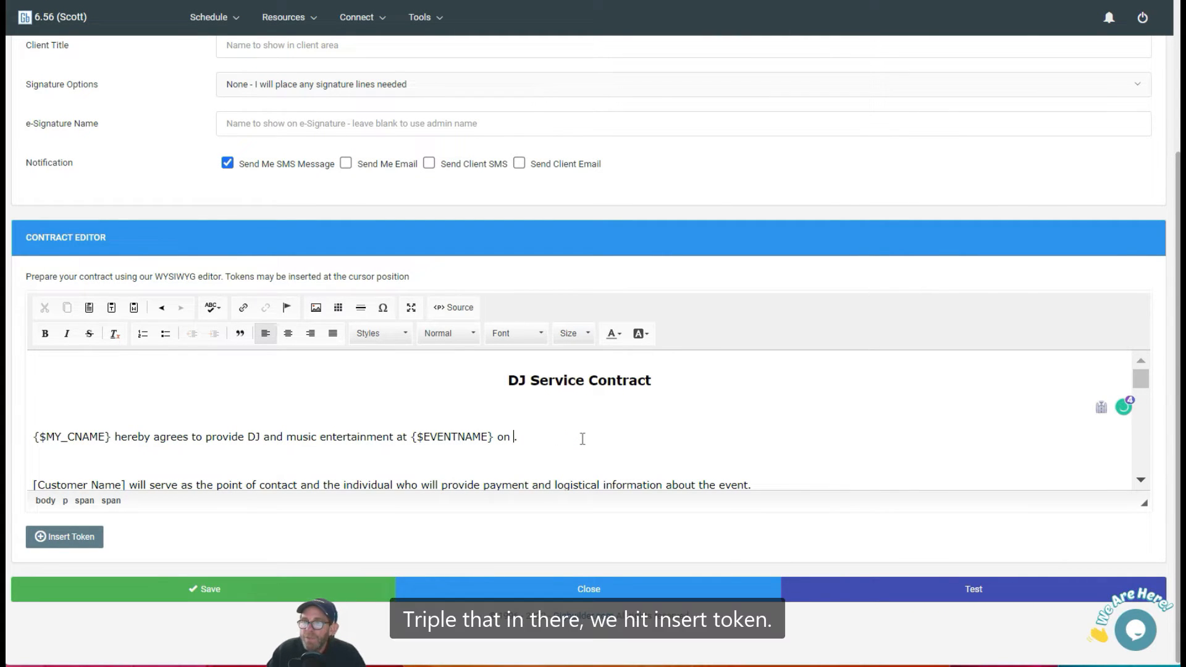
{"action": "left_click", "coordinate": [89, 538]}
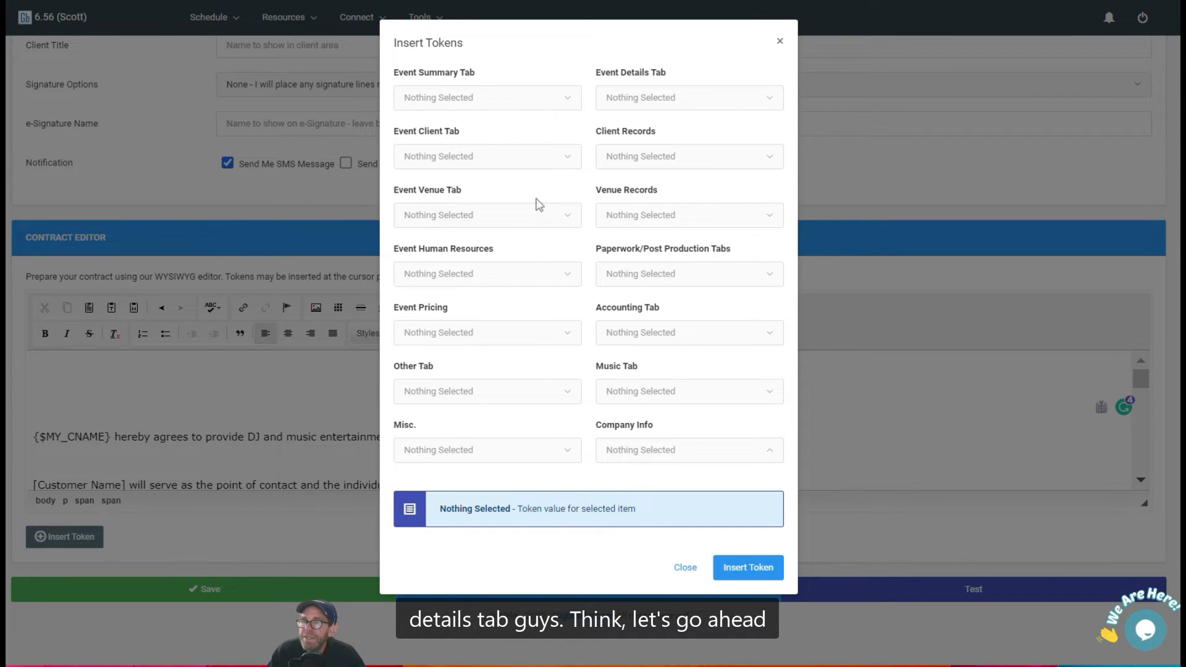
{"action": "left_click", "coordinate": [673, 103]}
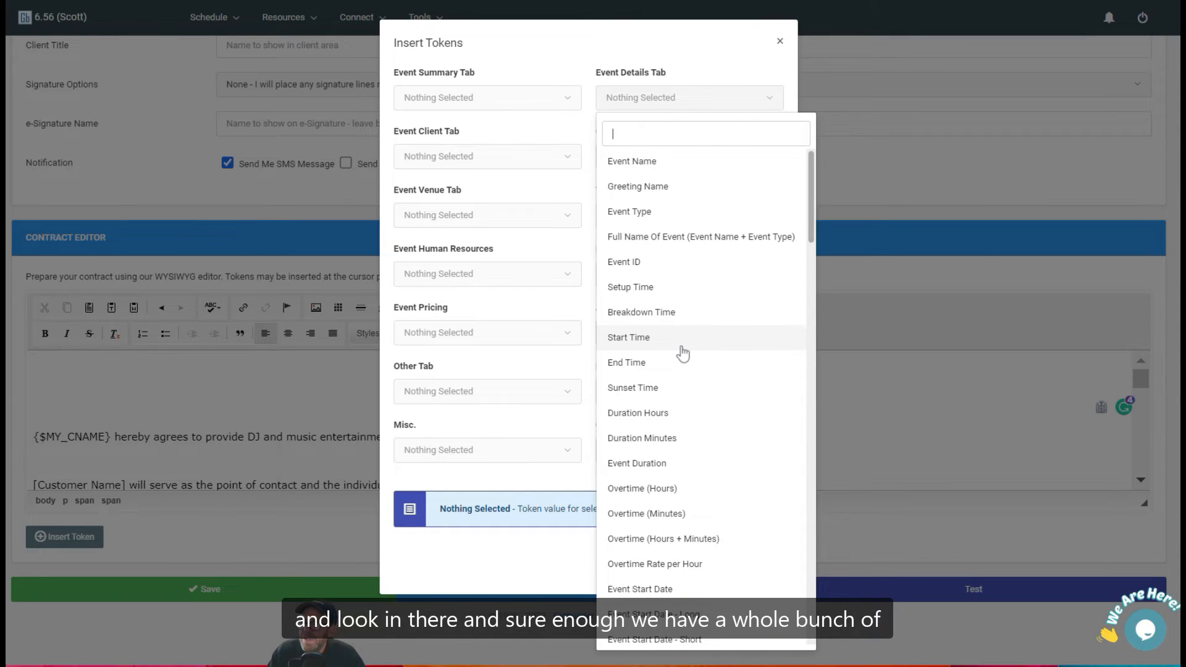
{"action": "scroll", "coordinate": [682, 353], "scroll_direction": "down", "scroll_amount": 8}
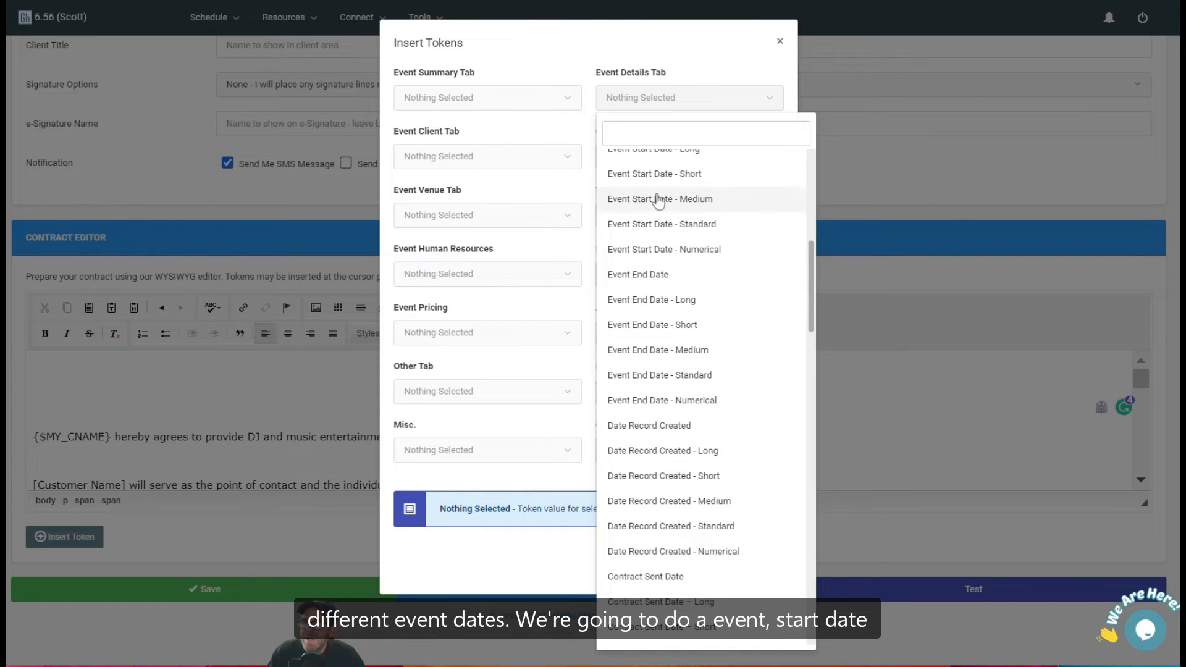
{"action": "left_click", "coordinate": [655, 227]}
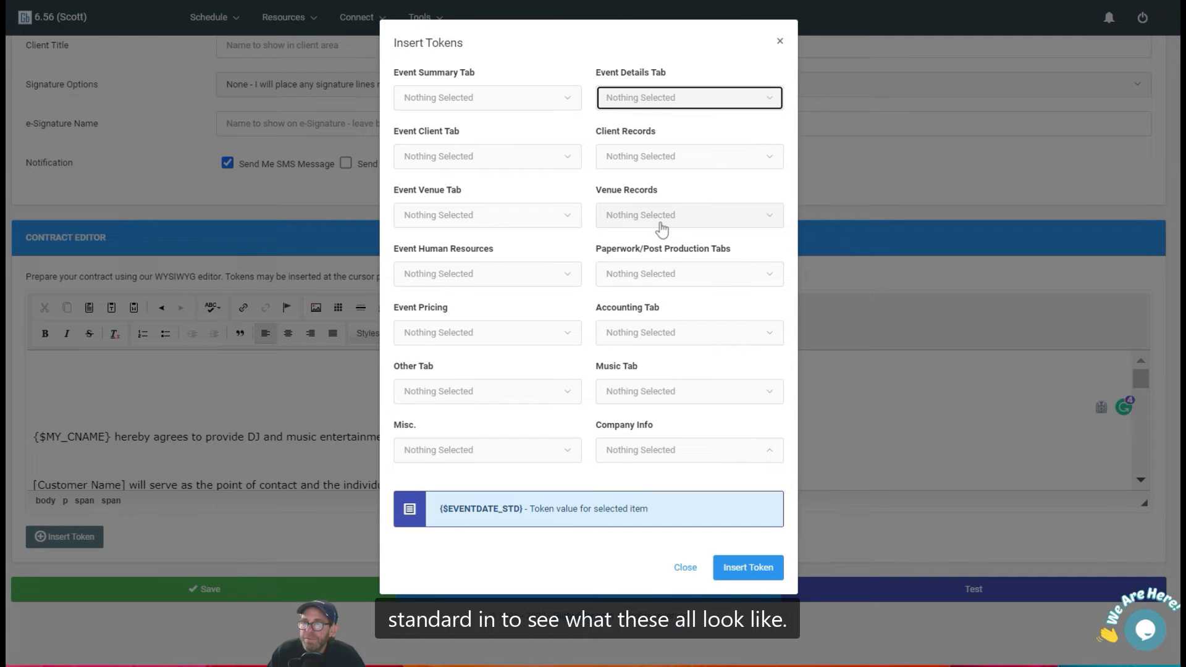
{"action": "left_click", "coordinate": [751, 566]}
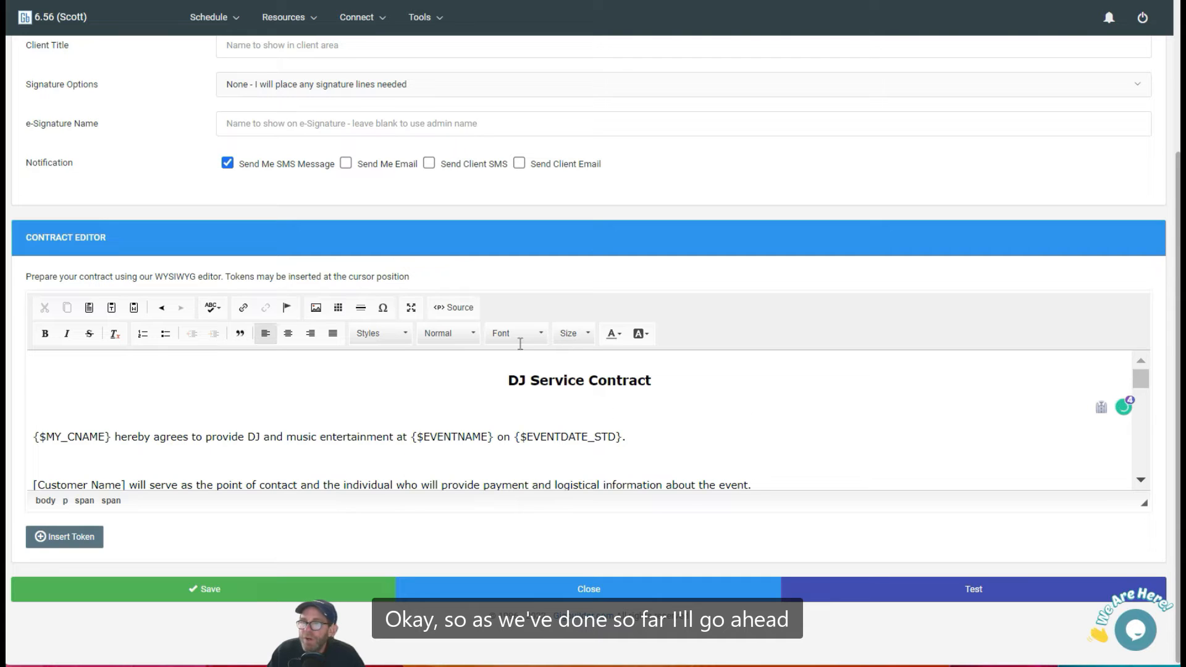
Maximize the editor and remove the blank line below the Payment heading.
{"action": "left_click", "coordinate": [411, 309]}
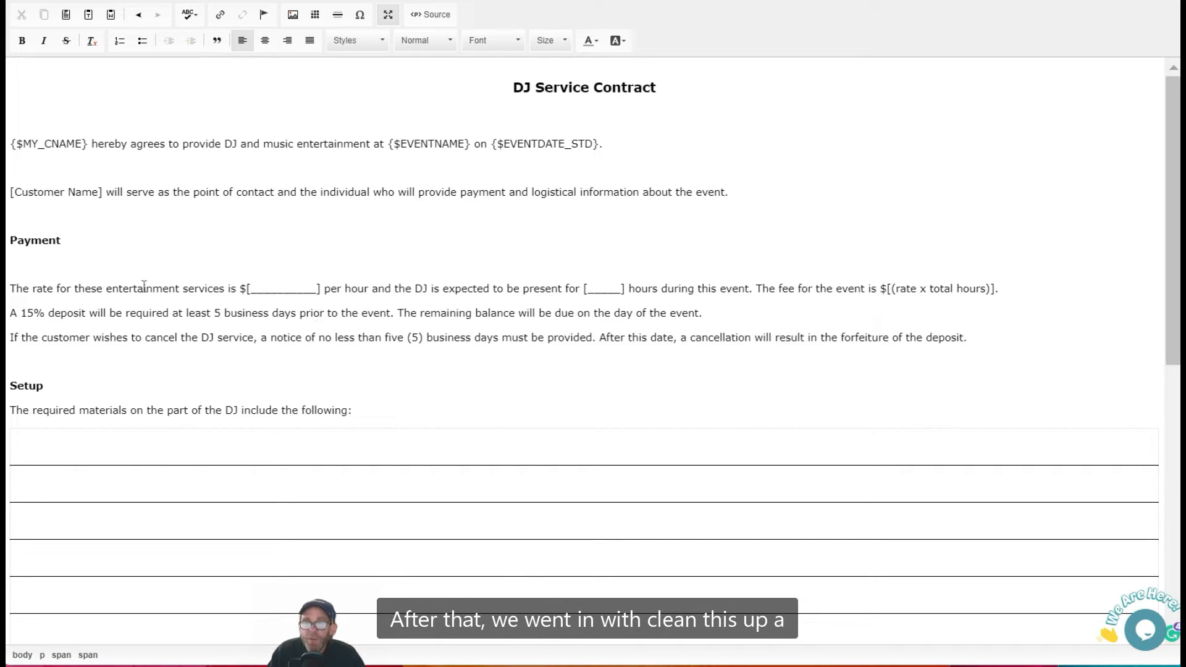
{"action": "left_click", "coordinate": [93, 267]}
{"action": "key", "text": "BackSpace"}
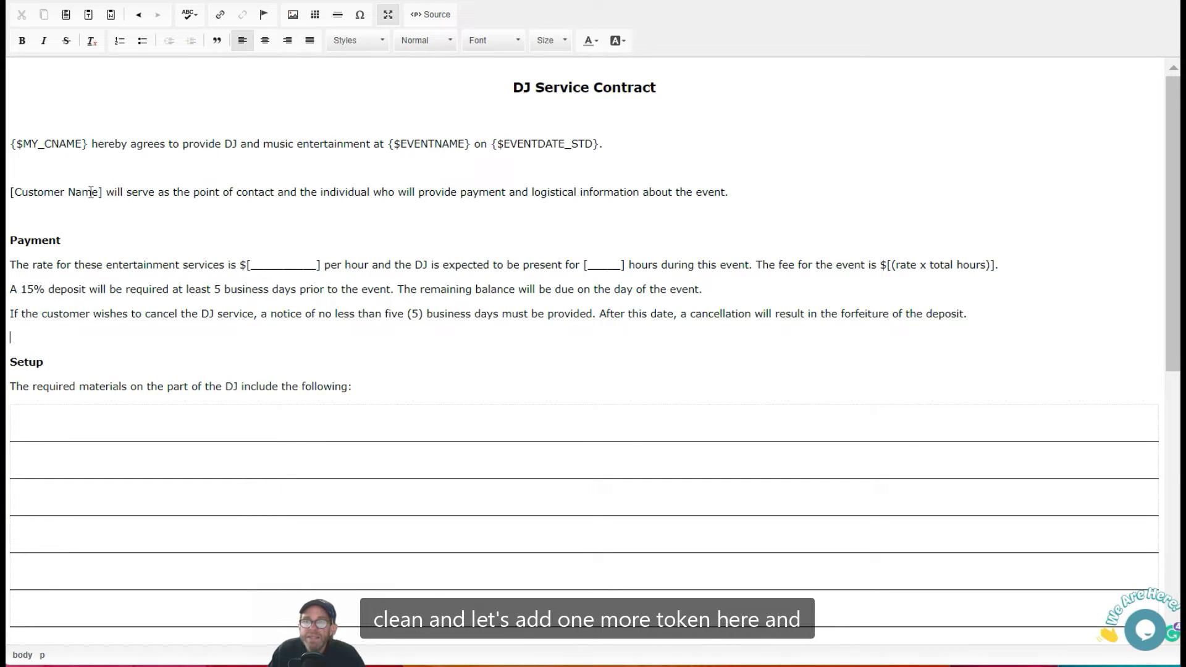
Delete the "[Customer Name]" placeholder from the second sentence and exit the maximized editor.
{"action": "left_click_drag", "start_coordinate": [103, 192], "coordinate": [8, 192]}
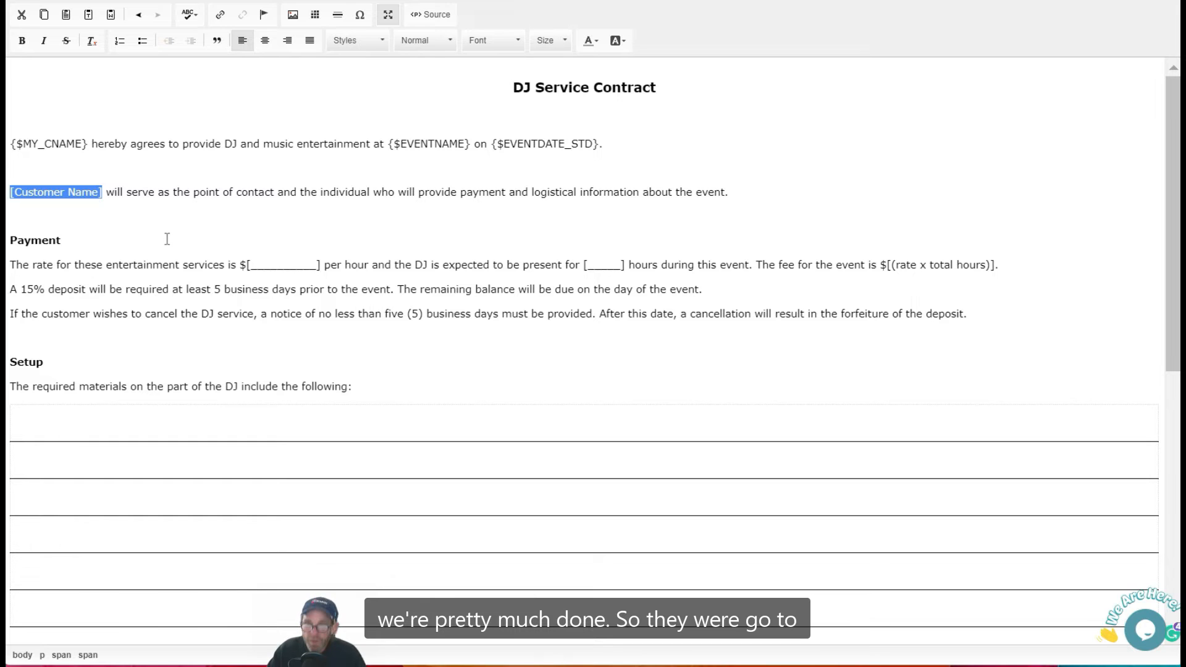
{"action": "key", "text": "BackSpace"}
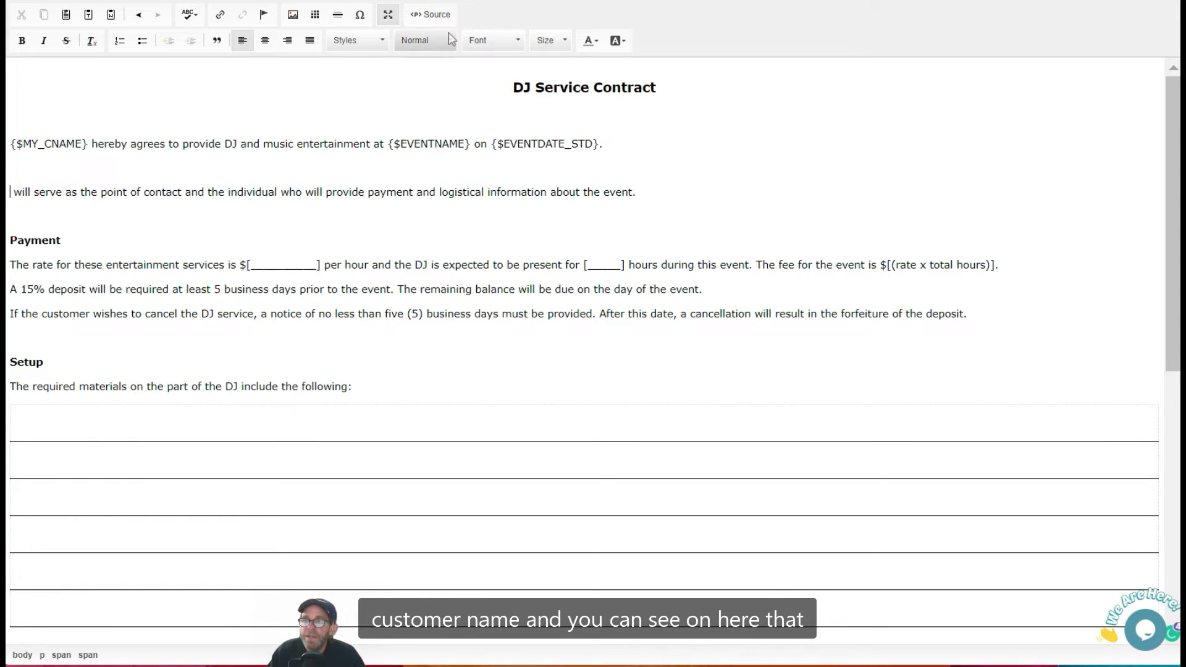
{"action": "left_click", "coordinate": [389, 15]}
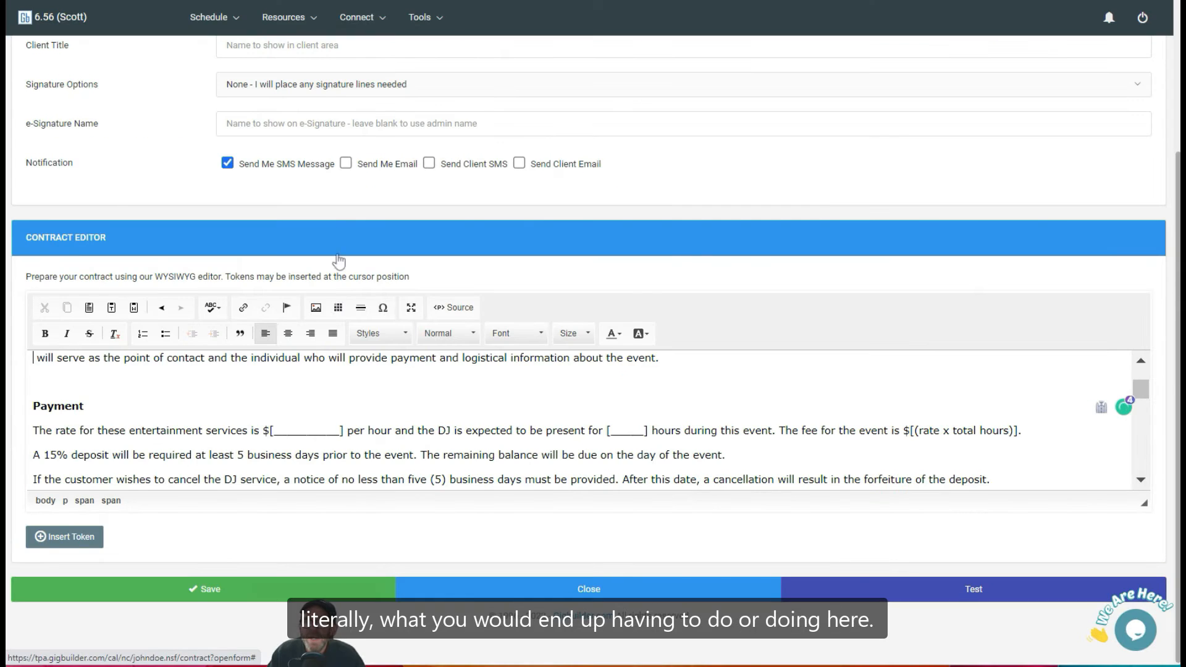
{"action": "scroll", "coordinate": [227, 429], "scroll_direction": "up", "scroll_amount": 3}
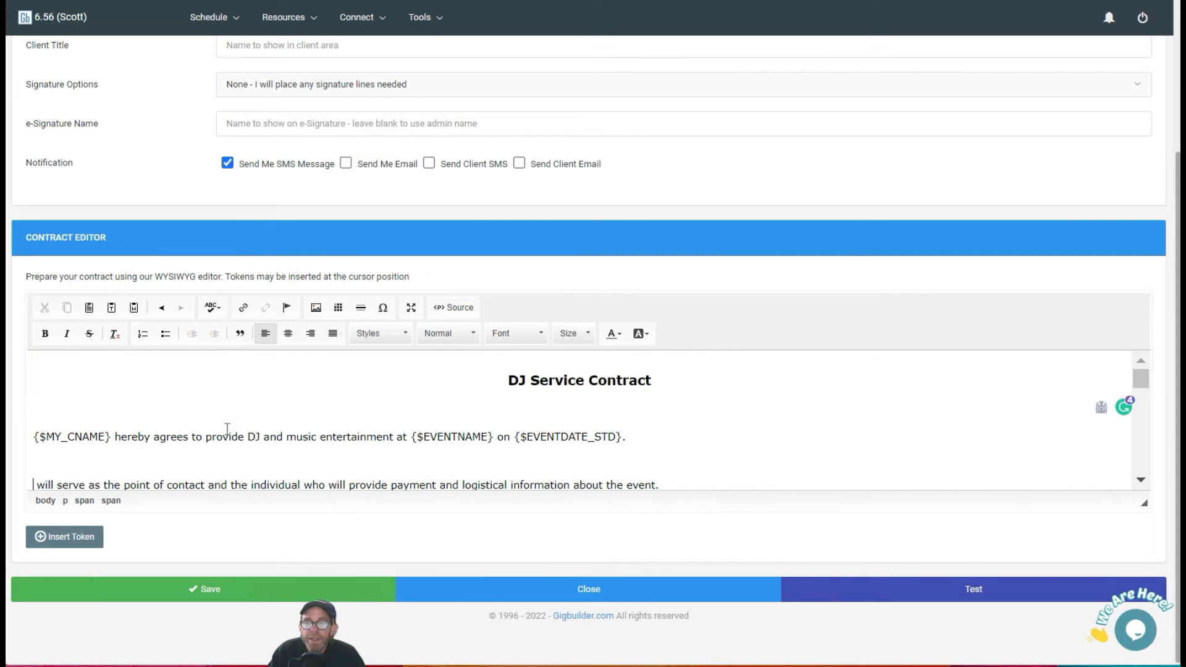
{"action": "scroll", "coordinate": [227, 428], "scroll_direction": "down", "scroll_amount": 5}
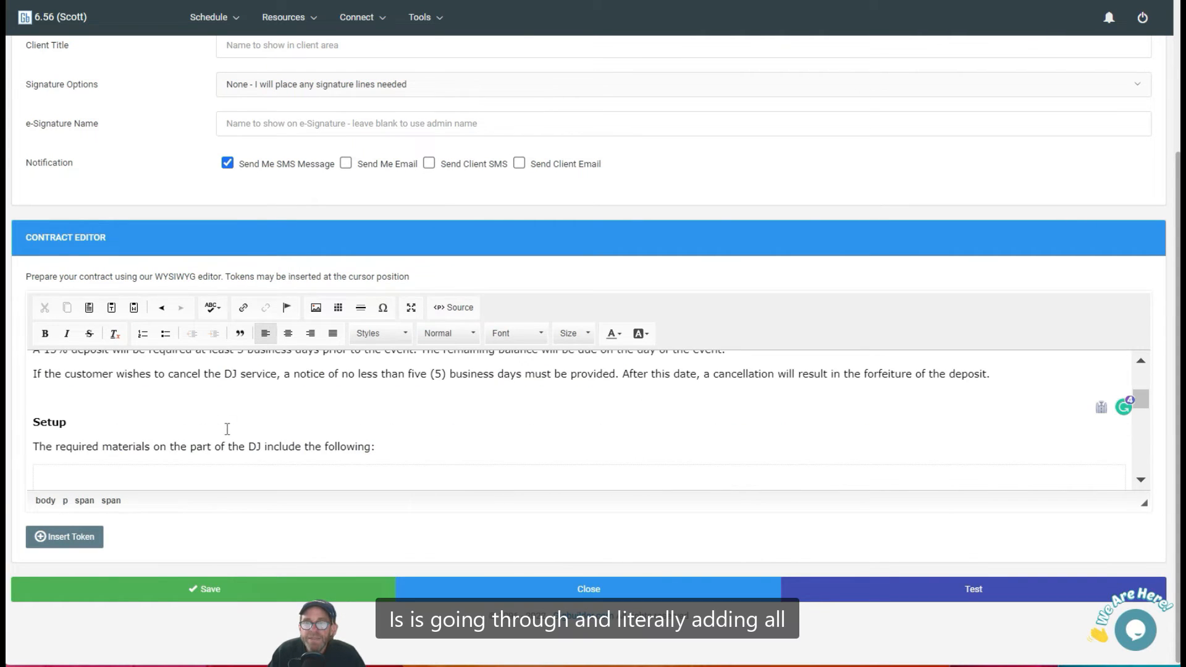
Insert the Primary Client/Prospect Name token from Client Records at the start of the second sentence.
{"action": "scroll", "coordinate": [227, 429], "scroll_direction": "up", "scroll_amount": 5}
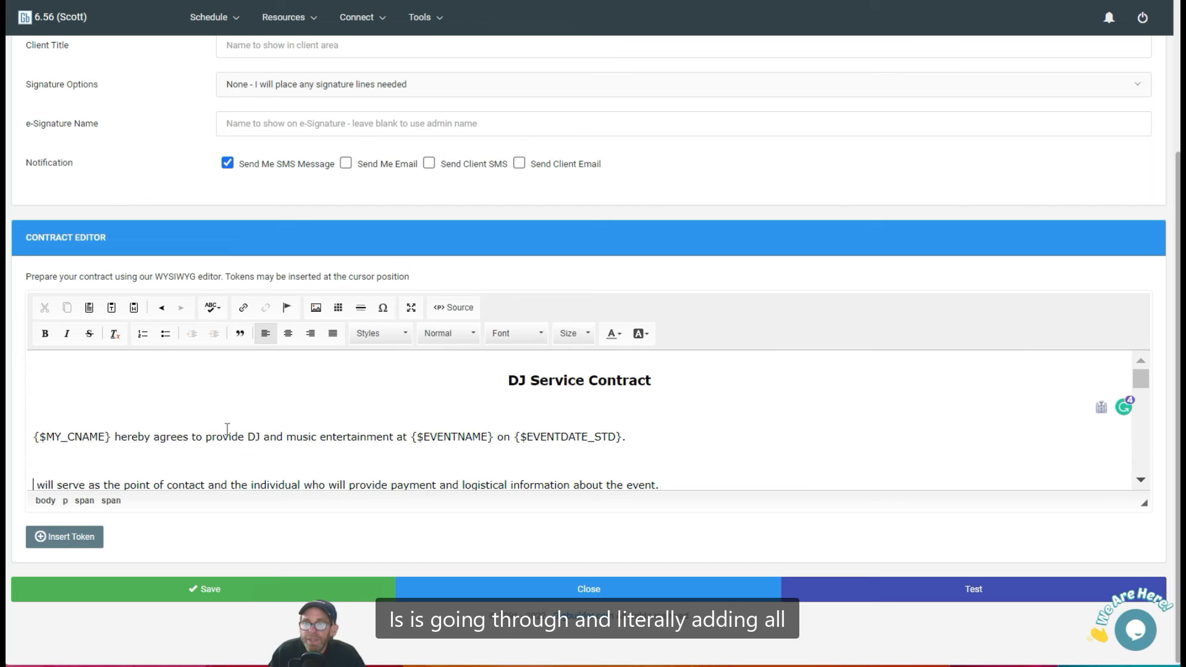
{"action": "left_click", "coordinate": [74, 539]}
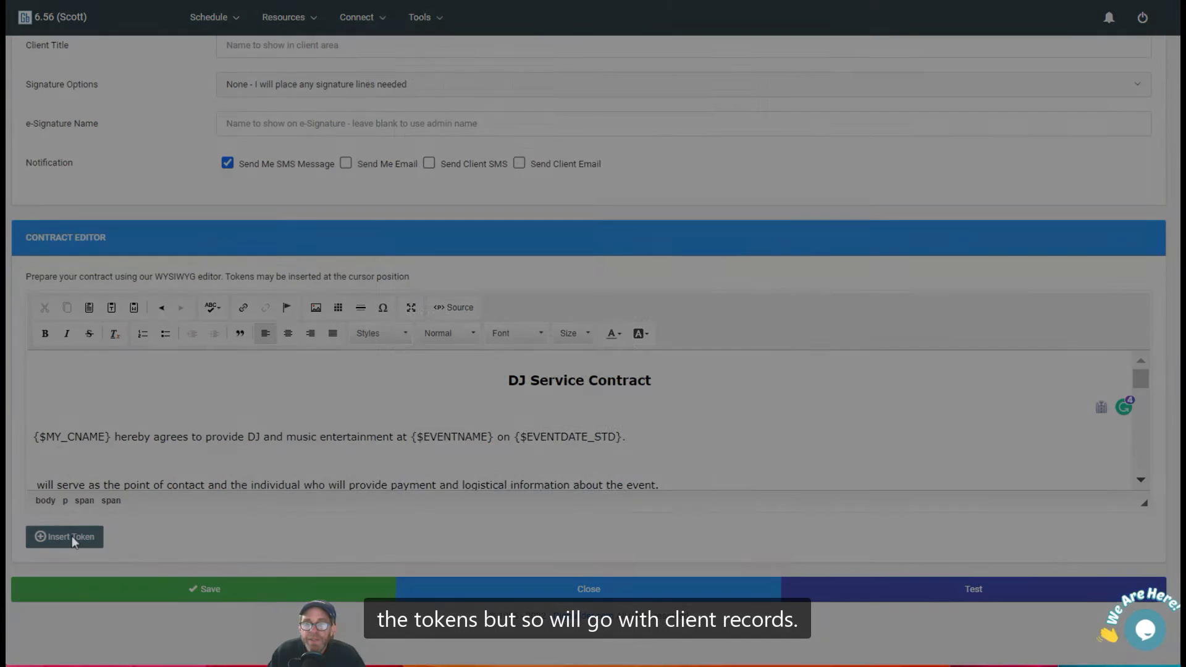
{"action": "left_click", "coordinate": [665, 158]}
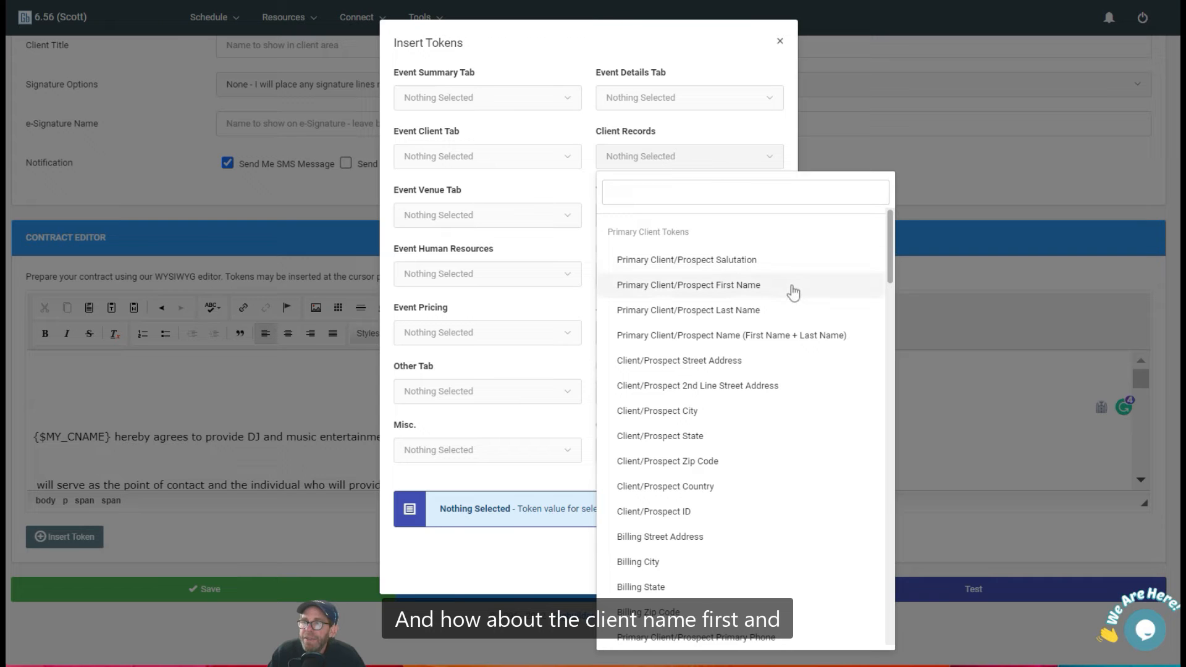
{"action": "left_click", "coordinate": [785, 344]}
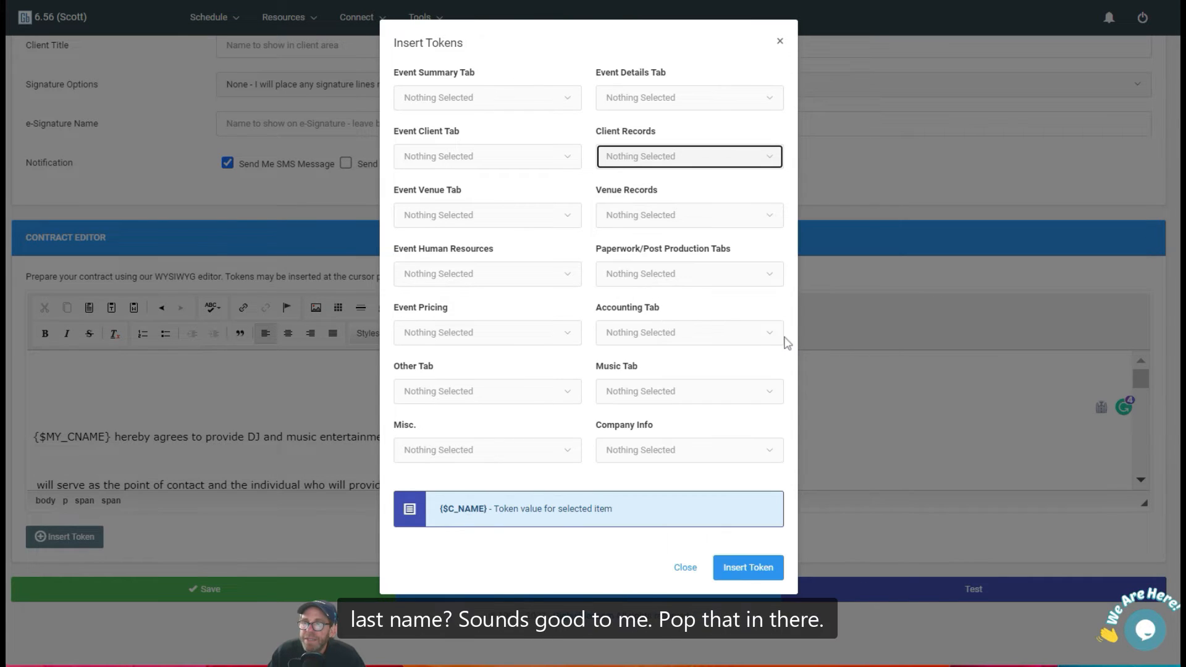
{"action": "left_click", "coordinate": [748, 568]}
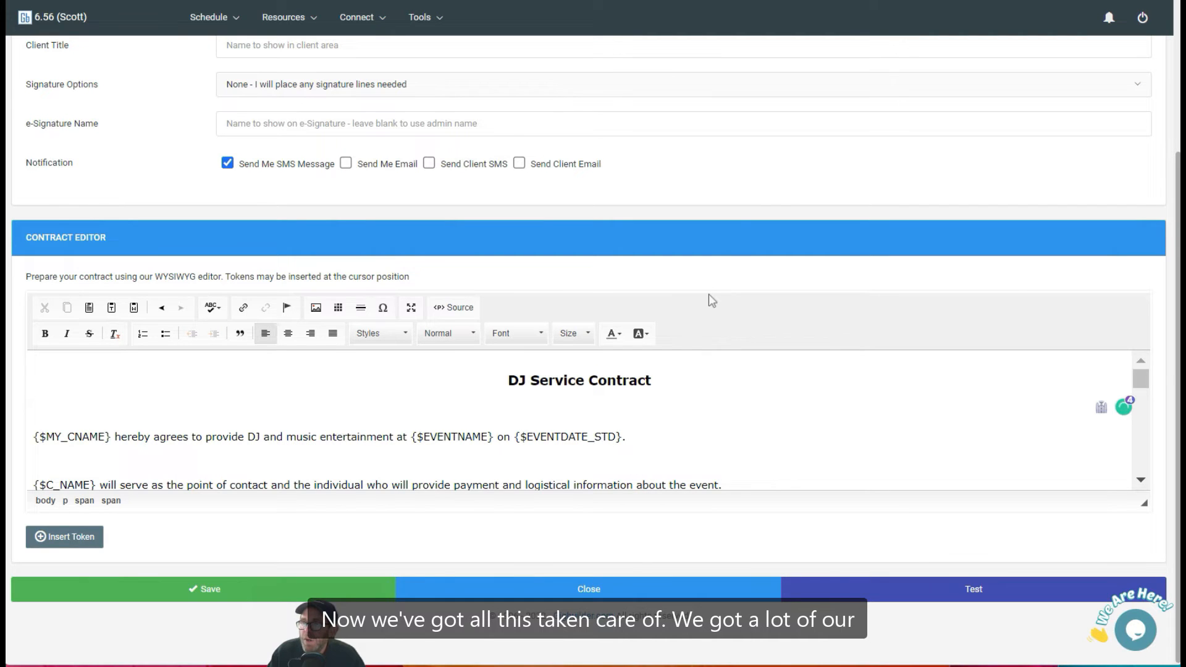
Scroll through the contract text to check for remaining placeholders.
{"action": "scroll", "coordinate": [724, 390], "scroll_direction": "down", "scroll_amount": 15}
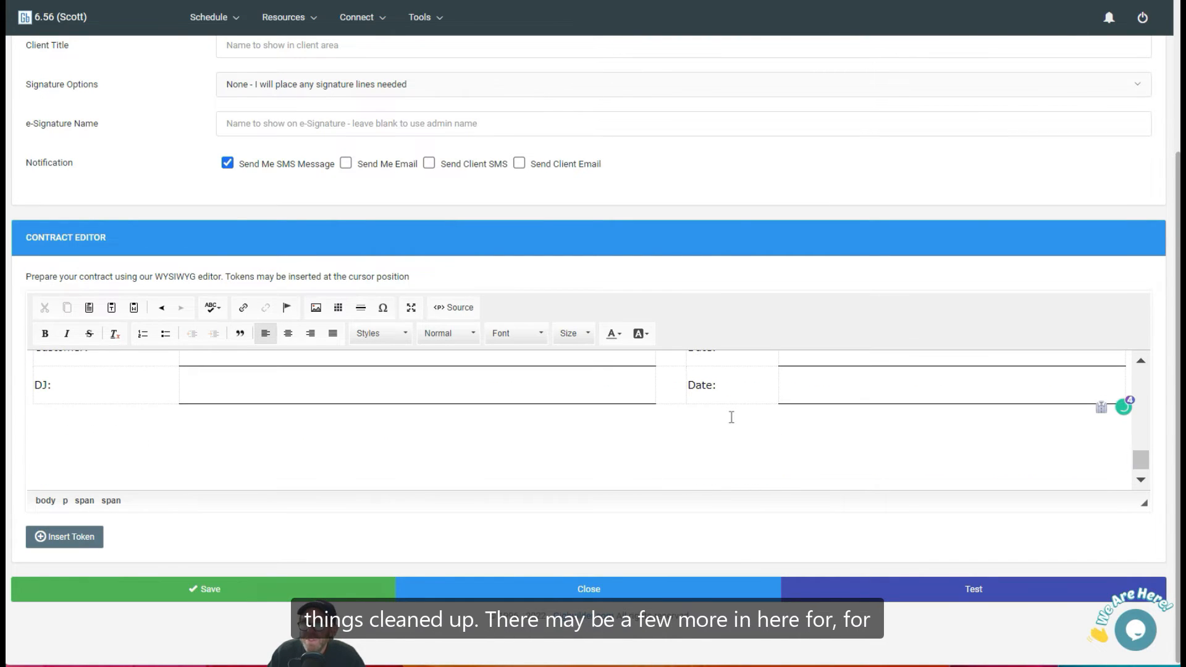
{"action": "scroll", "coordinate": [732, 418], "scroll_direction": "up", "scroll_amount": 3}
{"action": "scroll", "coordinate": [731, 417], "scroll_direction": "up", "scroll_amount": 10}
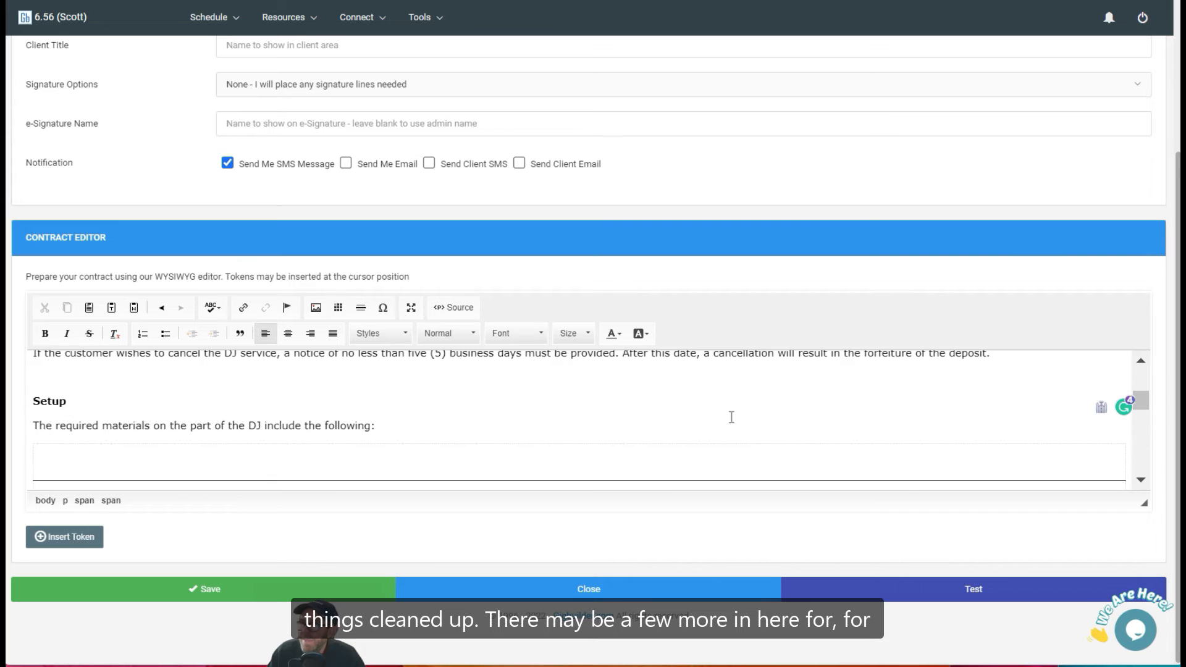
{"action": "scroll", "coordinate": [731, 417], "scroll_direction": "down", "scroll_amount": 5}
{"action": "scroll", "coordinate": [732, 417], "scroll_direction": "up", "scroll_amount": 6}
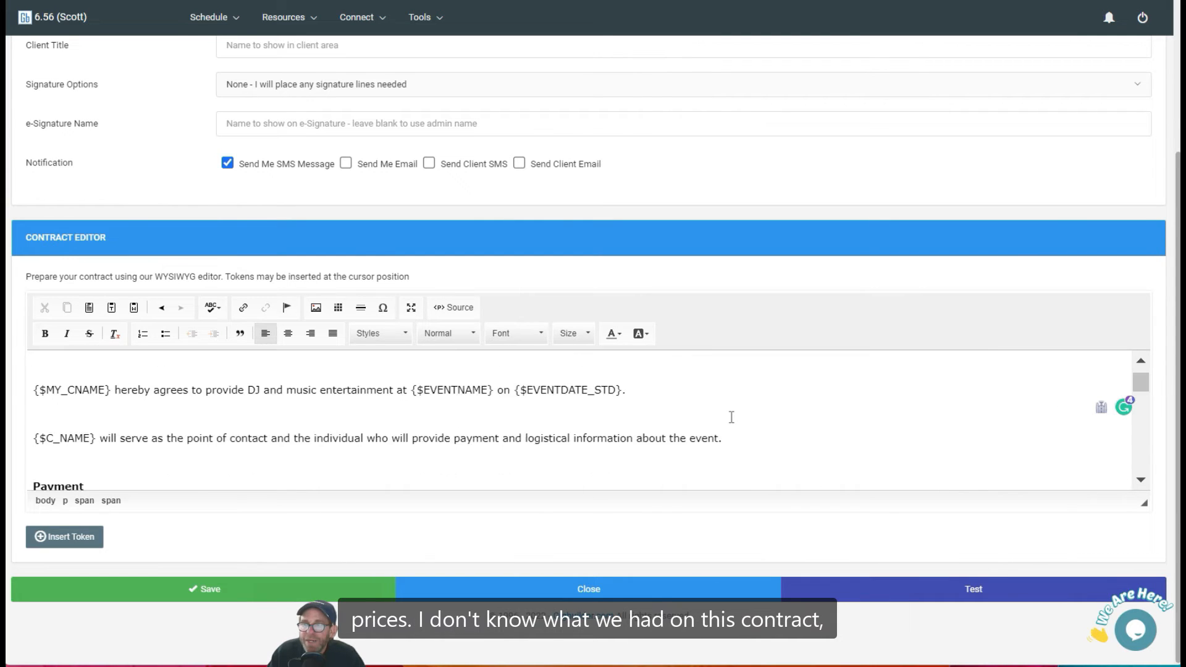
{"action": "scroll", "coordinate": [732, 417], "scroll_direction": "down", "scroll_amount": 6}
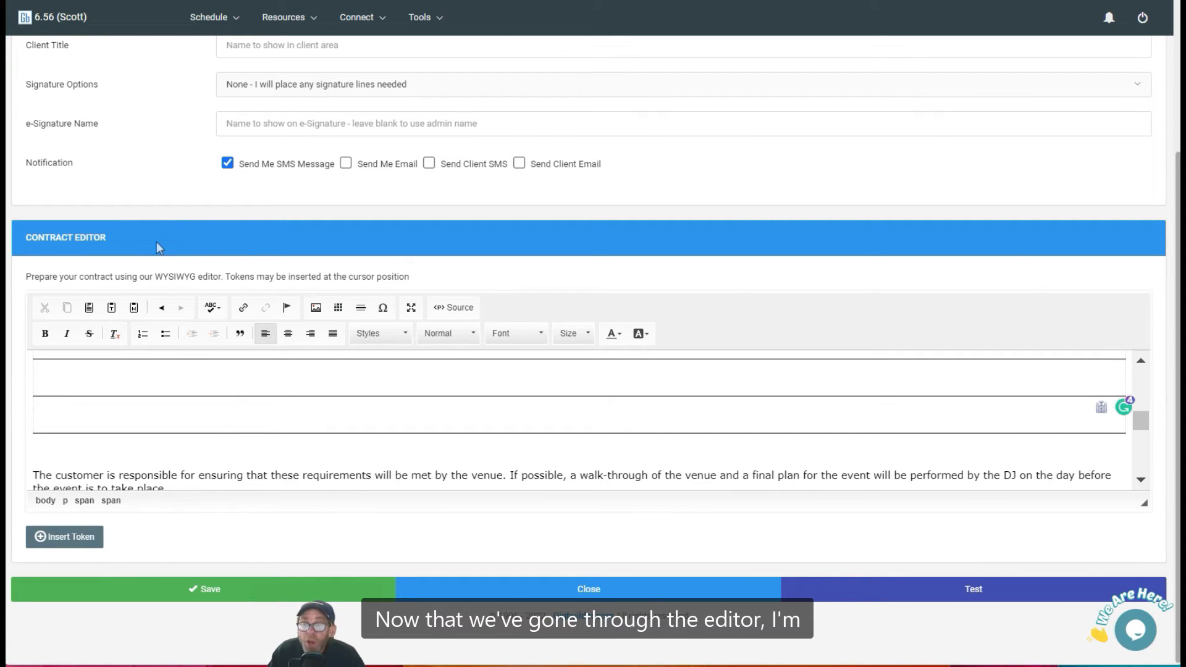
{"action": "scroll", "coordinate": [158, 248], "scroll_direction": "up", "scroll_amount": 3}
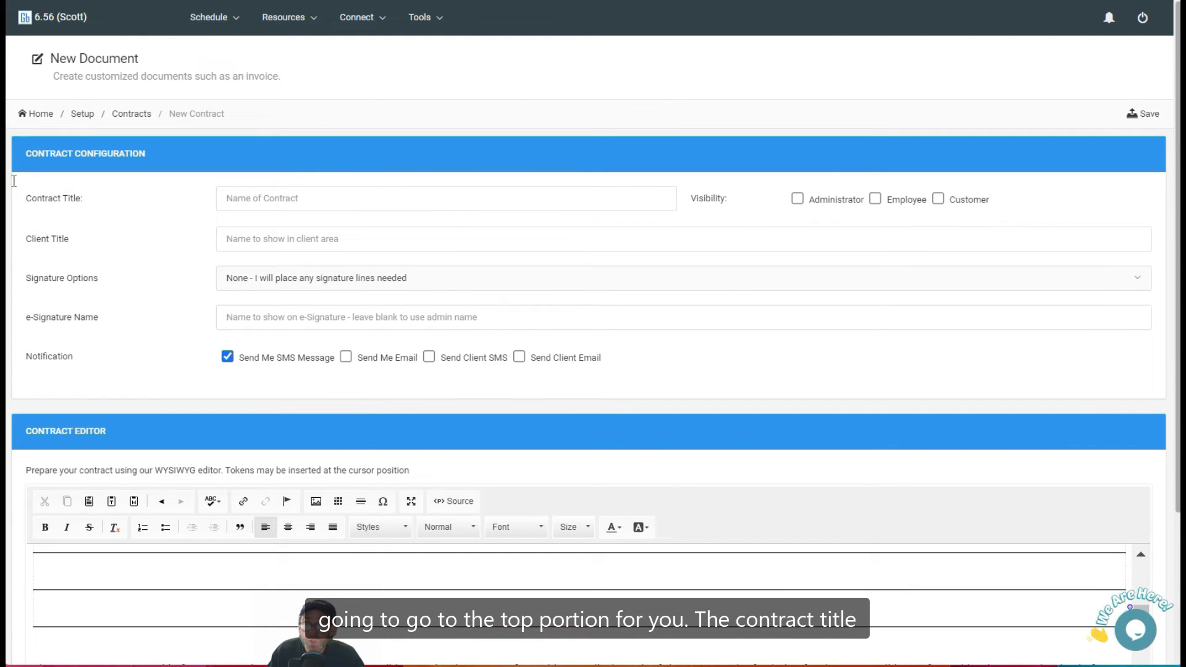
Title the contract 2023 Event Contract and make it visible to Administrator and Customer.
{"action": "left_click", "coordinate": [262, 197]}
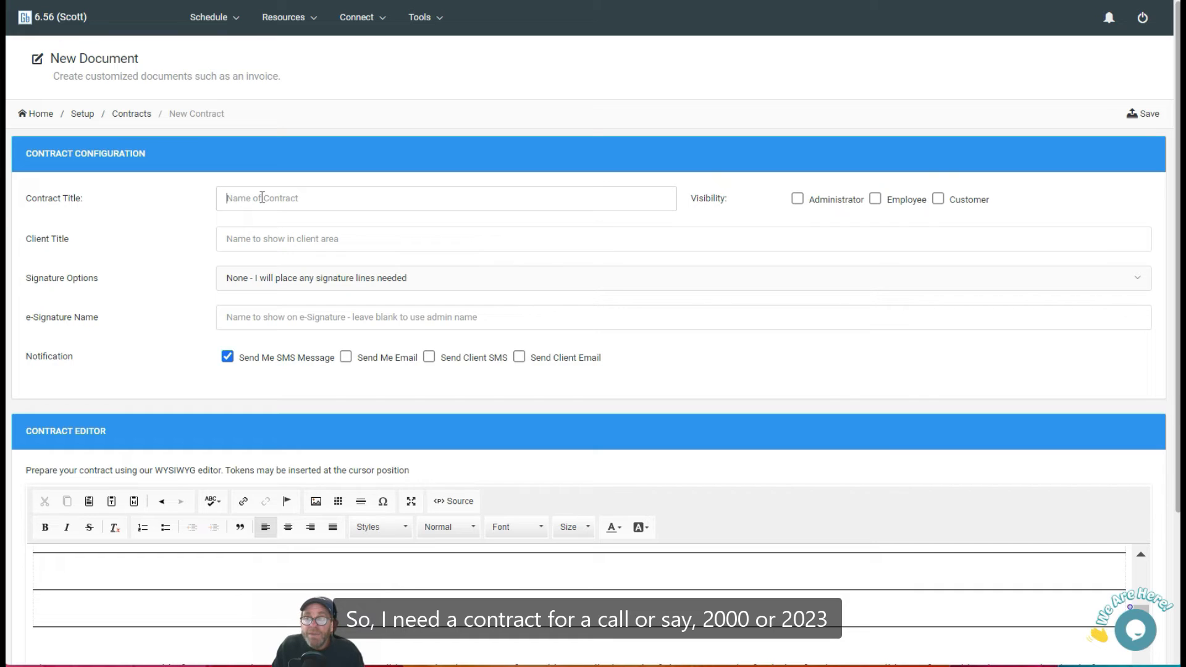
{"action": "type", "text": "202"}
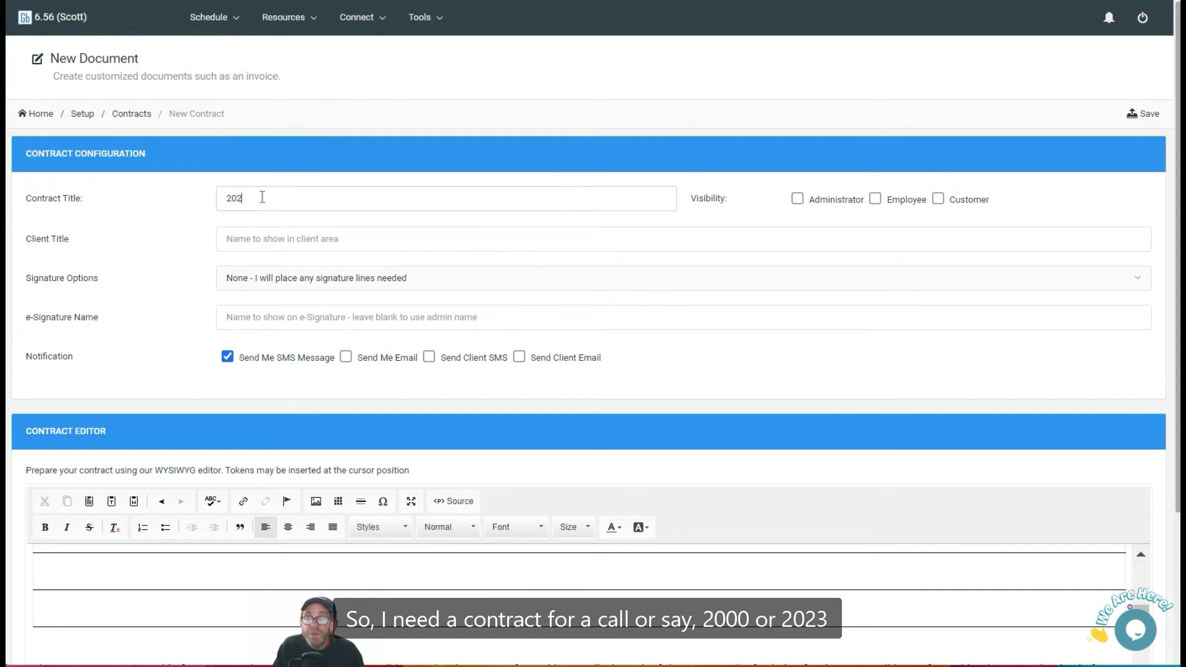
{"action": "type", "text": "3 Even"}
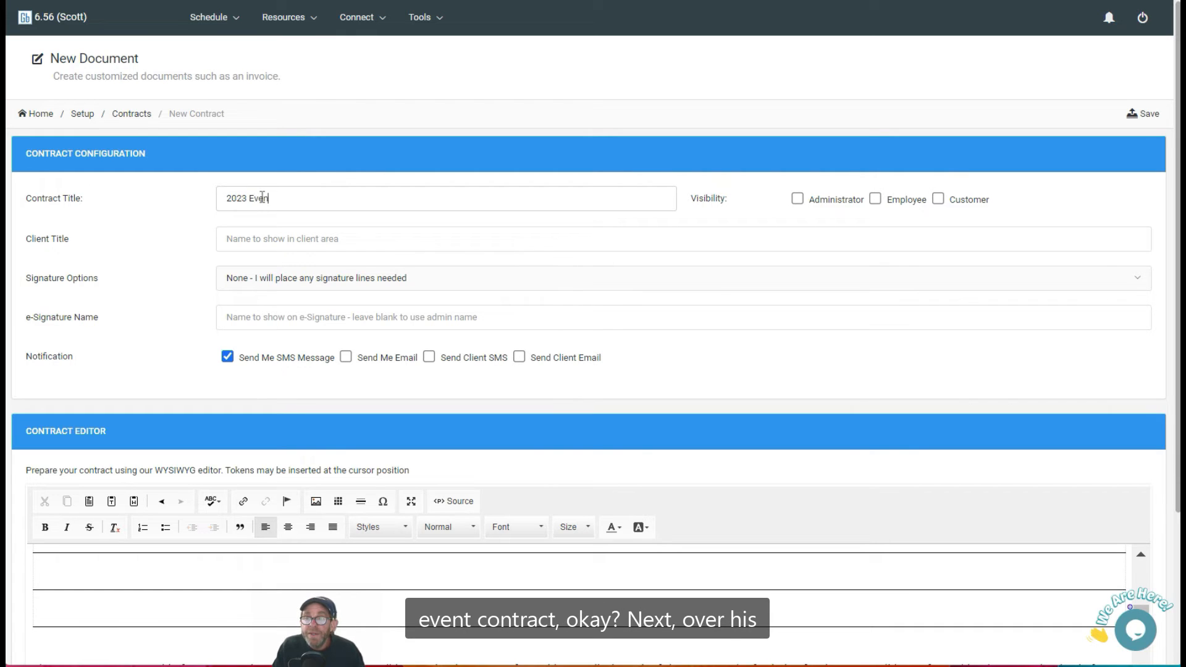
{"action": "type", "text": "t Contract"}
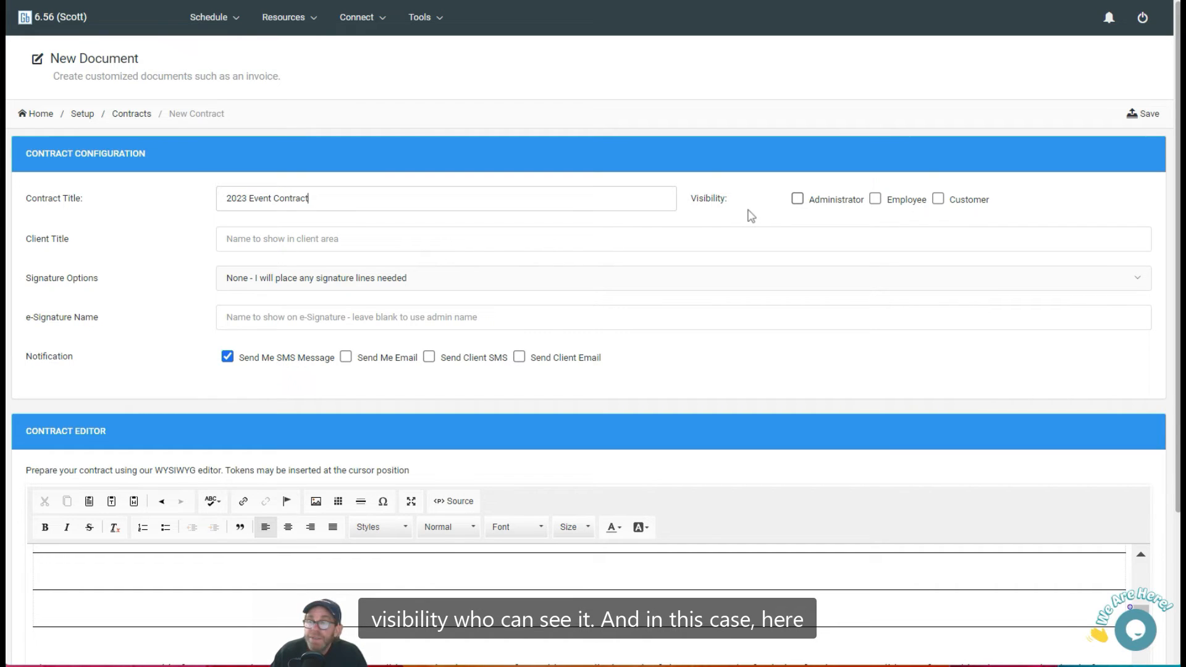
{"action": "left_click", "coordinate": [797, 201]}
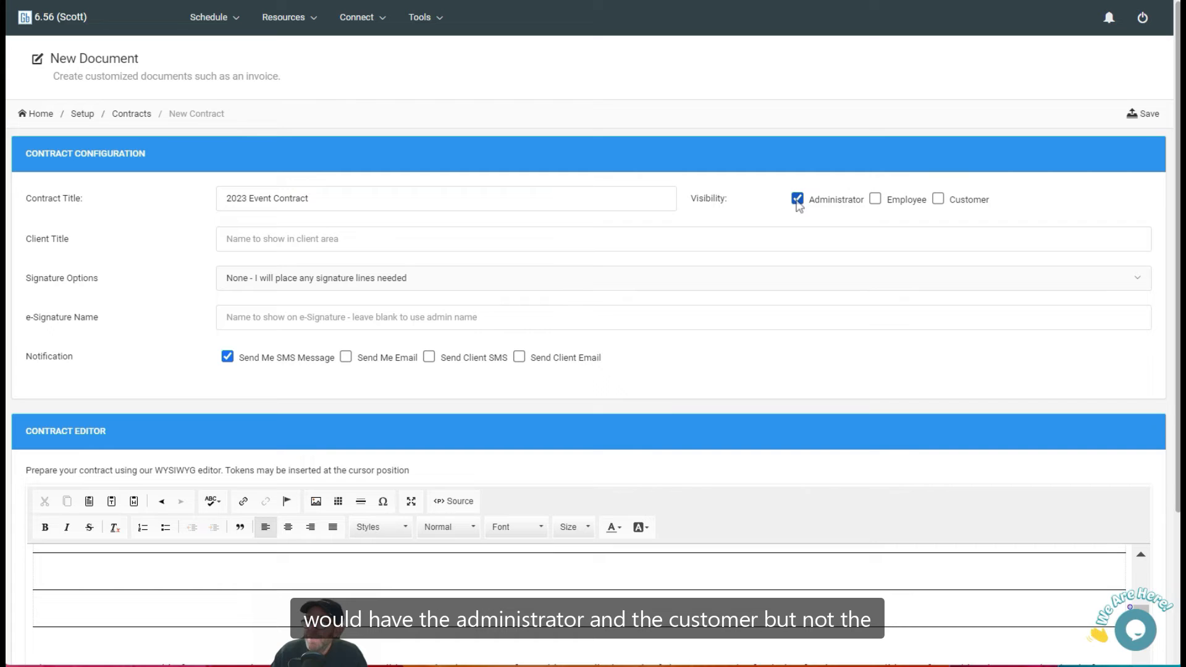
{"action": "left_click", "coordinate": [938, 199]}
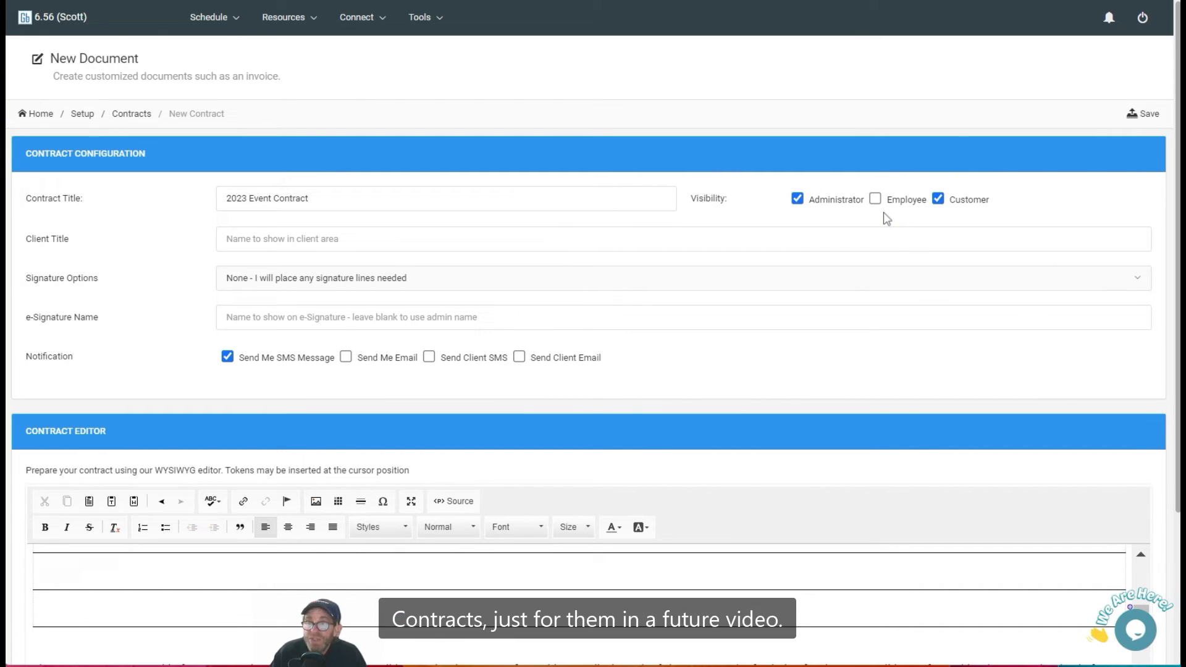
Set the client title to City Sounds Event Contract.
{"action": "left_click", "coordinate": [337, 243]}
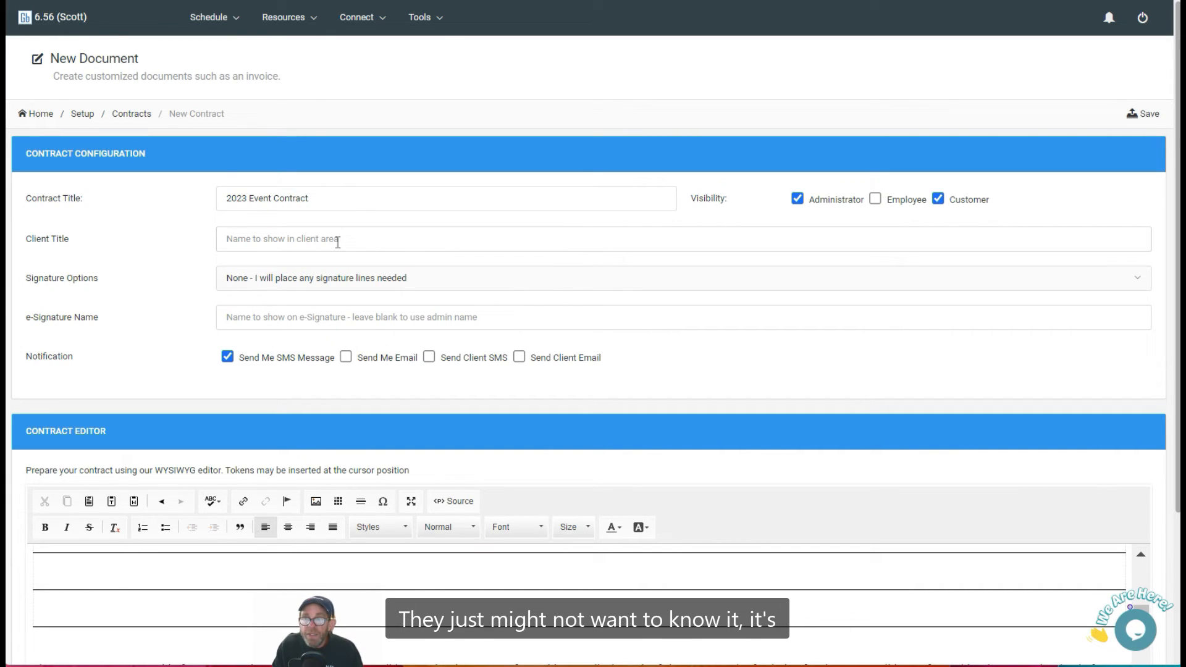
{"action": "type", "text": "Ci"}
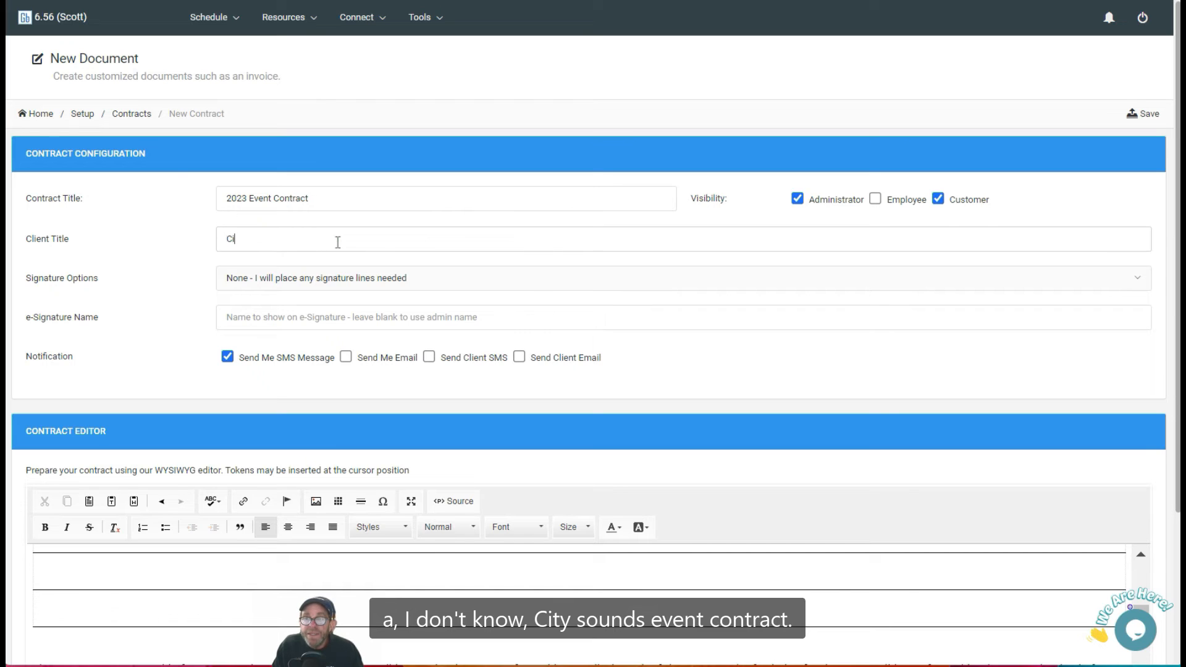
{"action": "type", "text": "ty Sounds Event Con"}
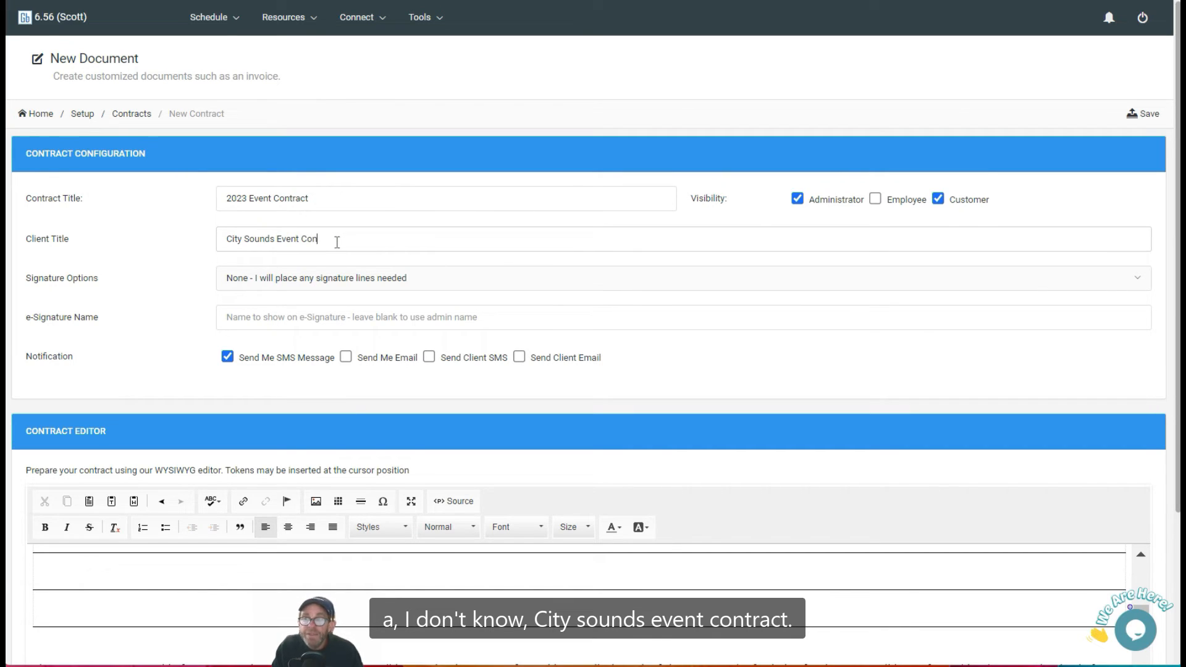
{"action": "type", "text": "tract"}
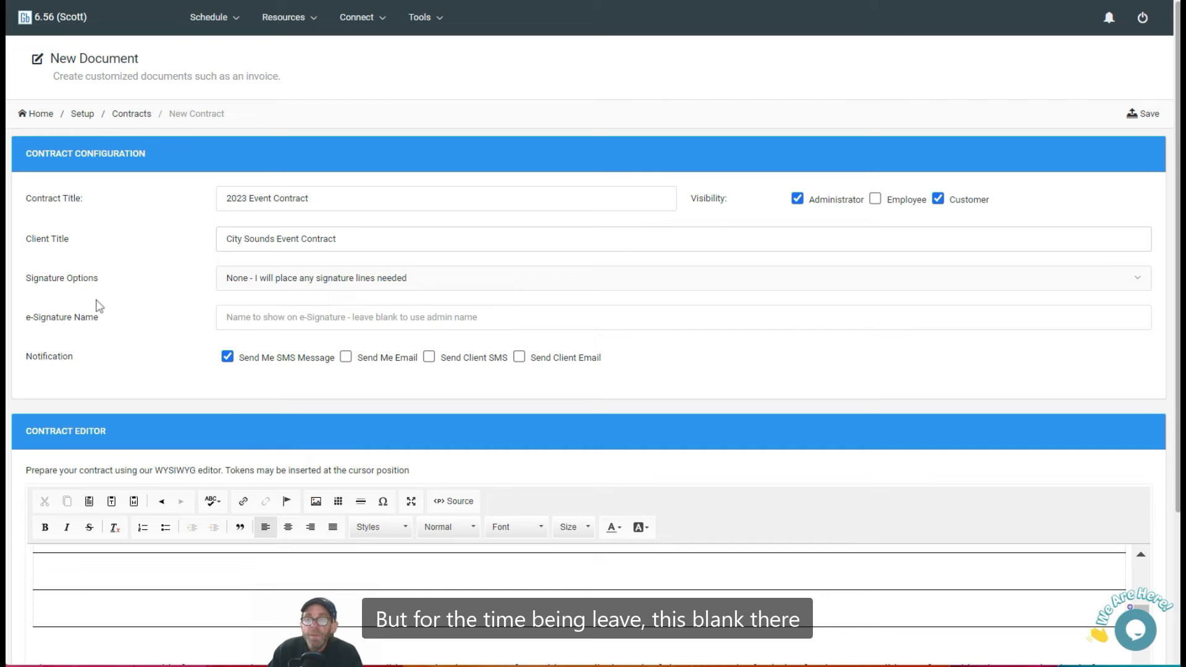
{"action": "left_click", "coordinate": [300, 281]}
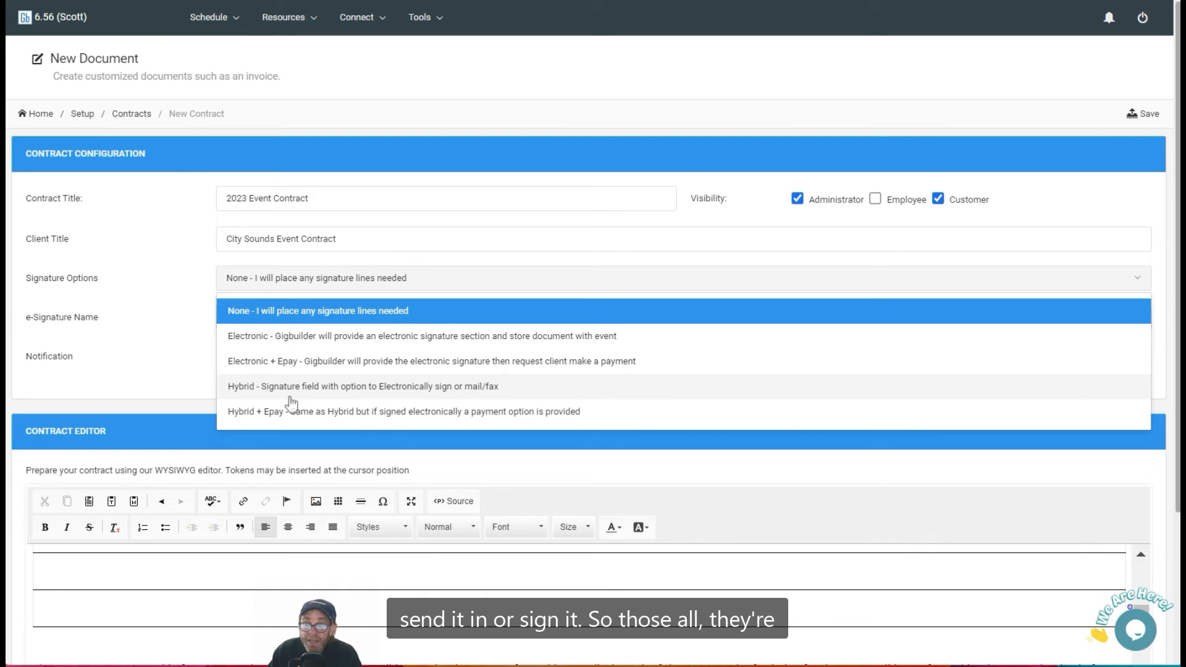
{"action": "left_click", "coordinate": [201, 357]}
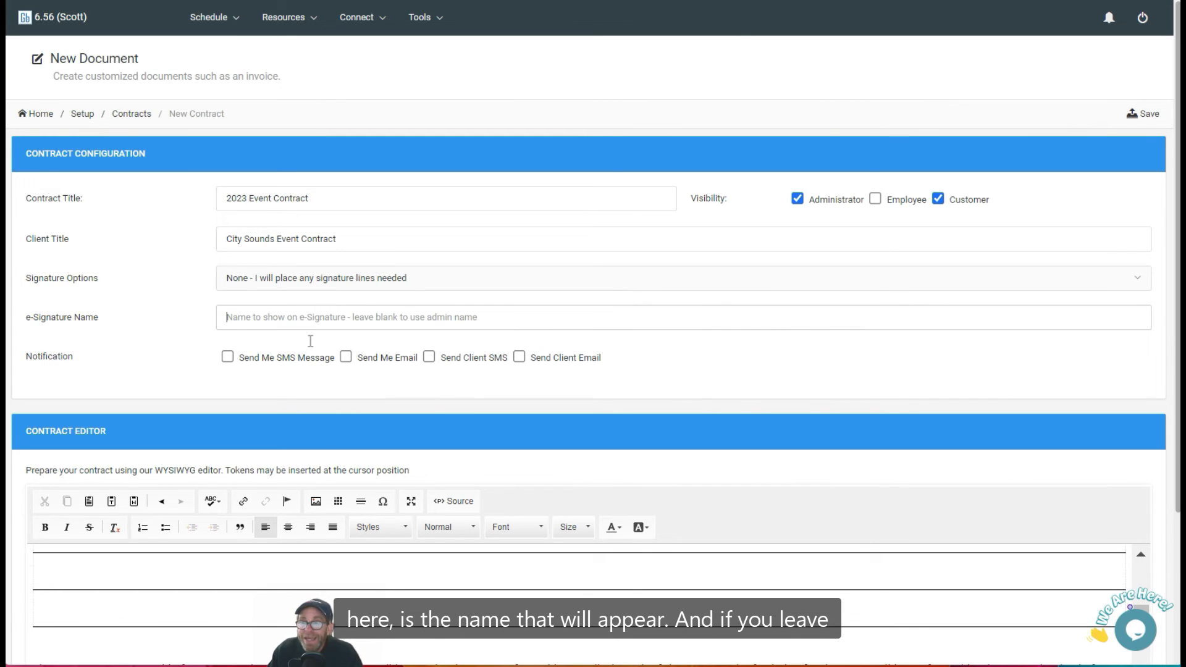
{"action": "left_click", "coordinate": [244, 320]}
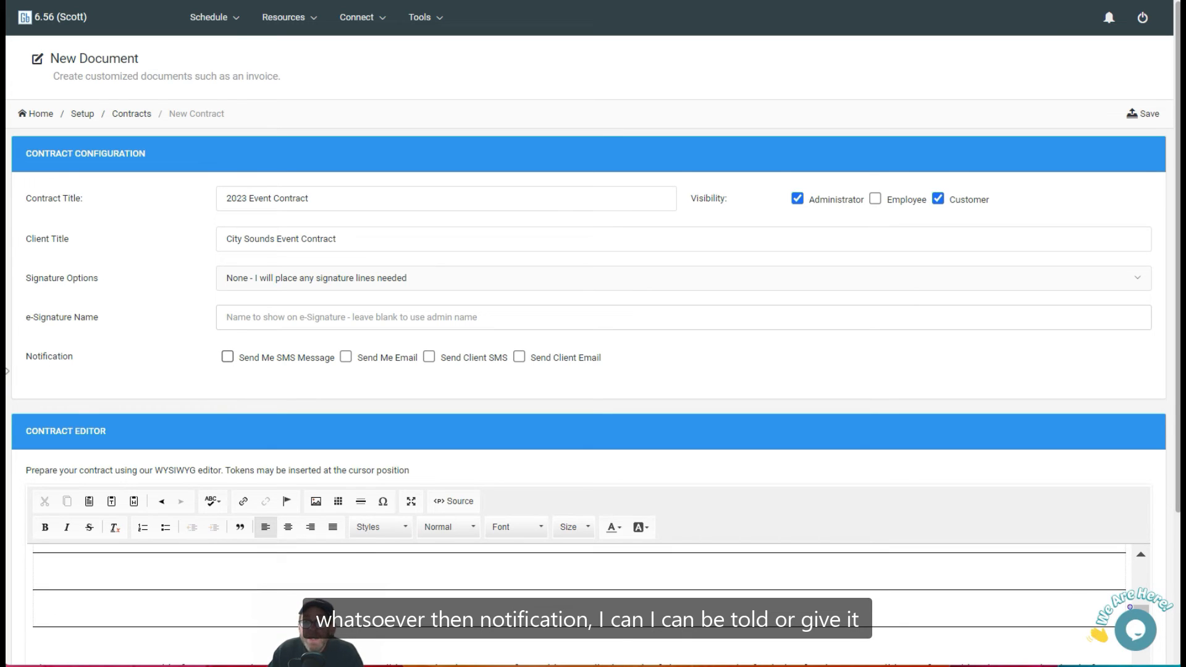
{"action": "left_click", "coordinate": [227, 357]}
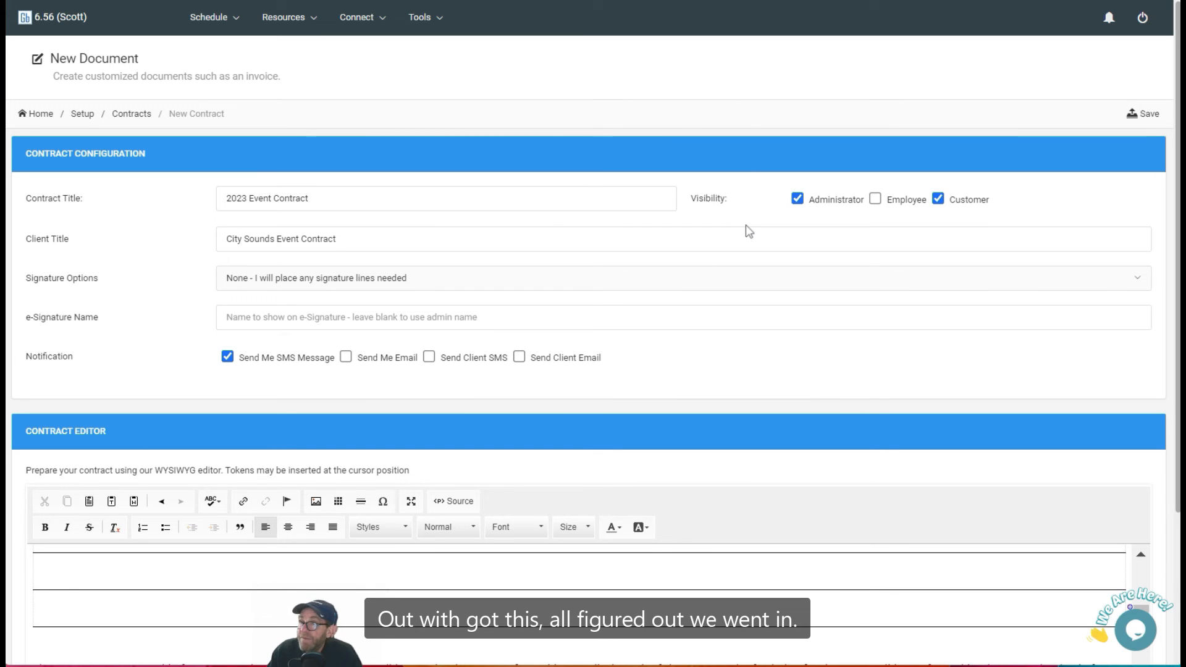
Save the new contract.
{"action": "scroll", "coordinate": [659, 445], "scroll_direction": "down", "scroll_amount": 3}
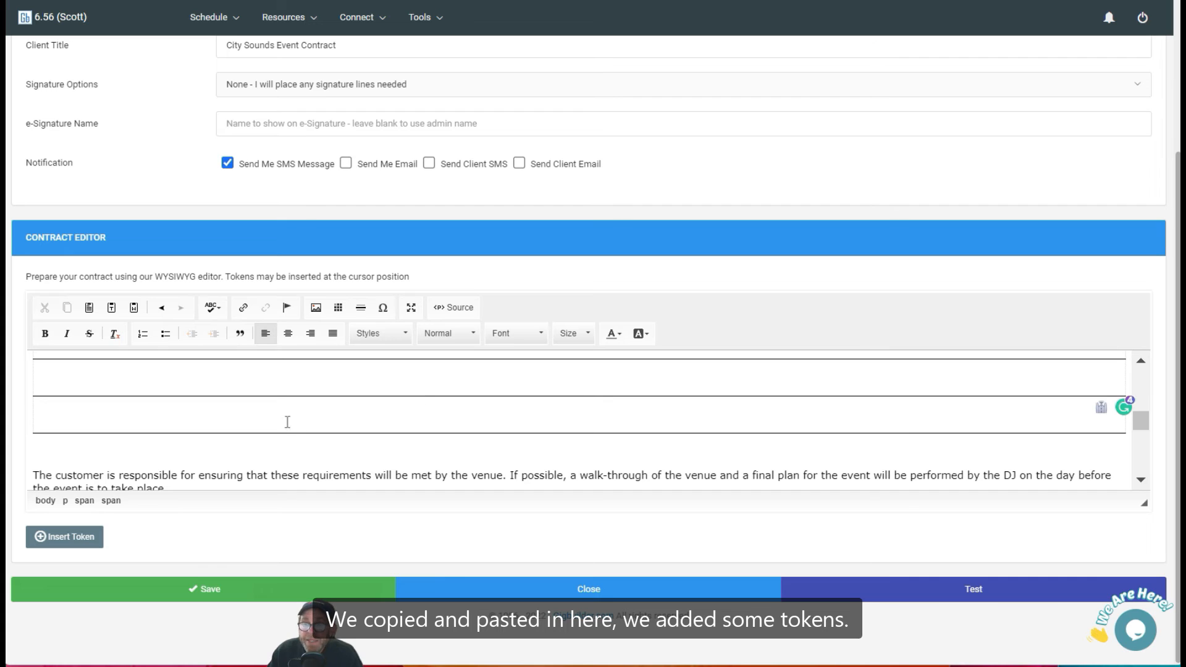
{"action": "left_click", "coordinate": [221, 597]}
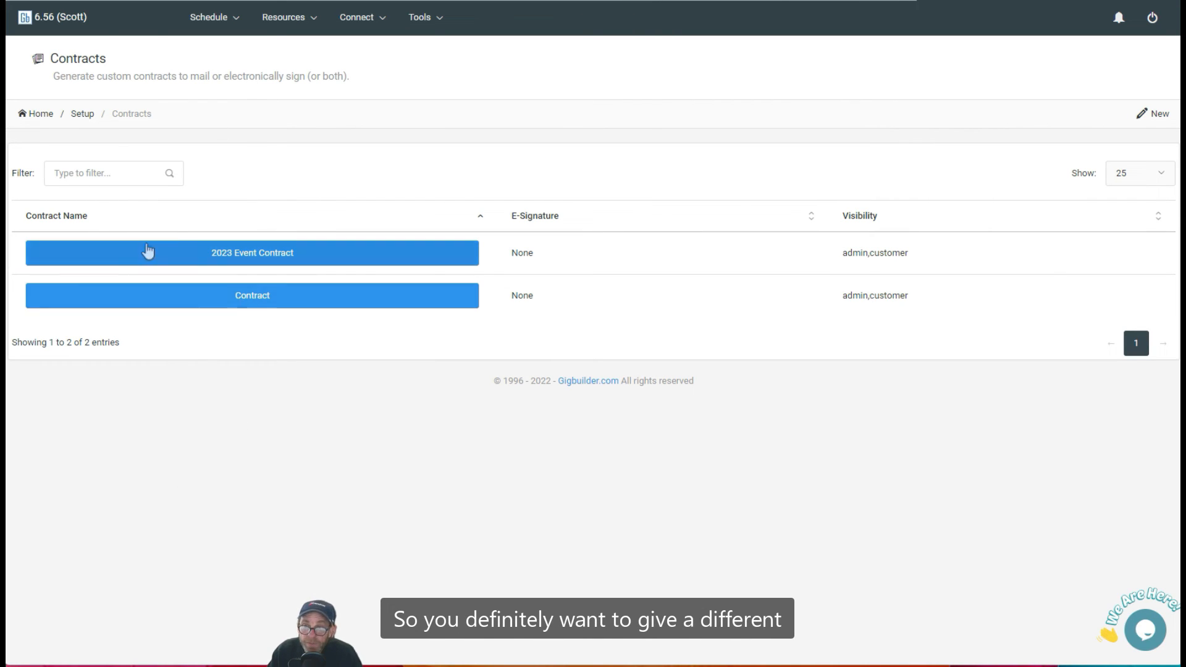
Open the 2023 Event Contract from the contracts list and run a test preview.
{"action": "left_click", "coordinate": [279, 265]}
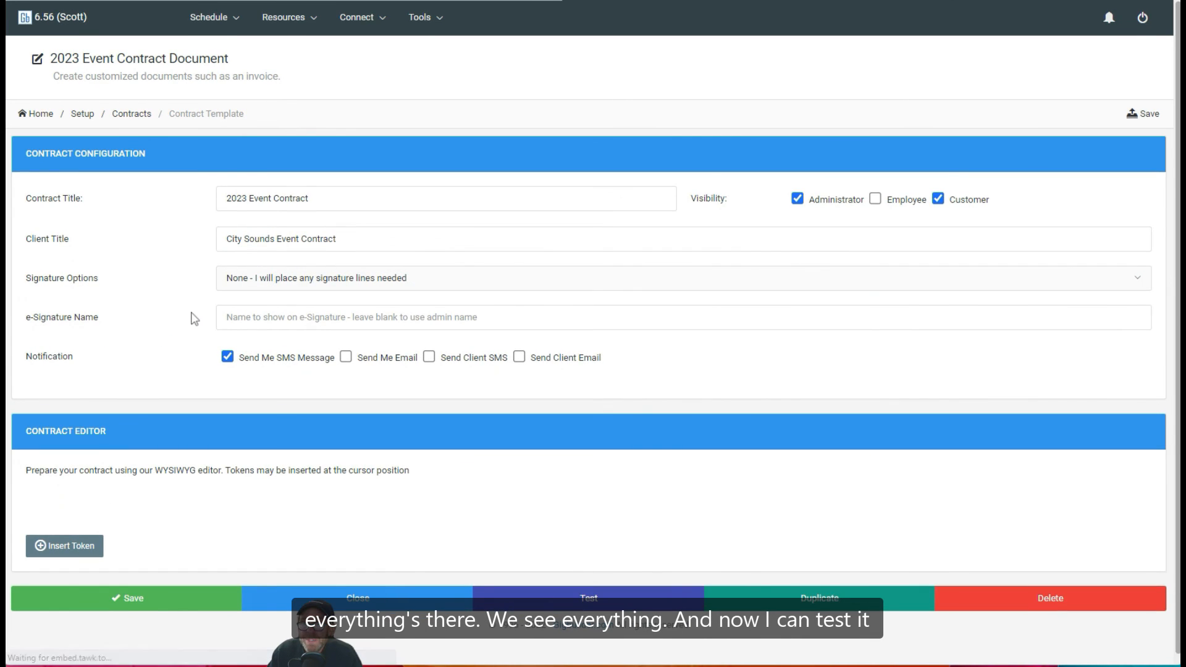
{"action": "scroll", "coordinate": [825, 409], "scroll_direction": "down", "scroll_amount": 3}
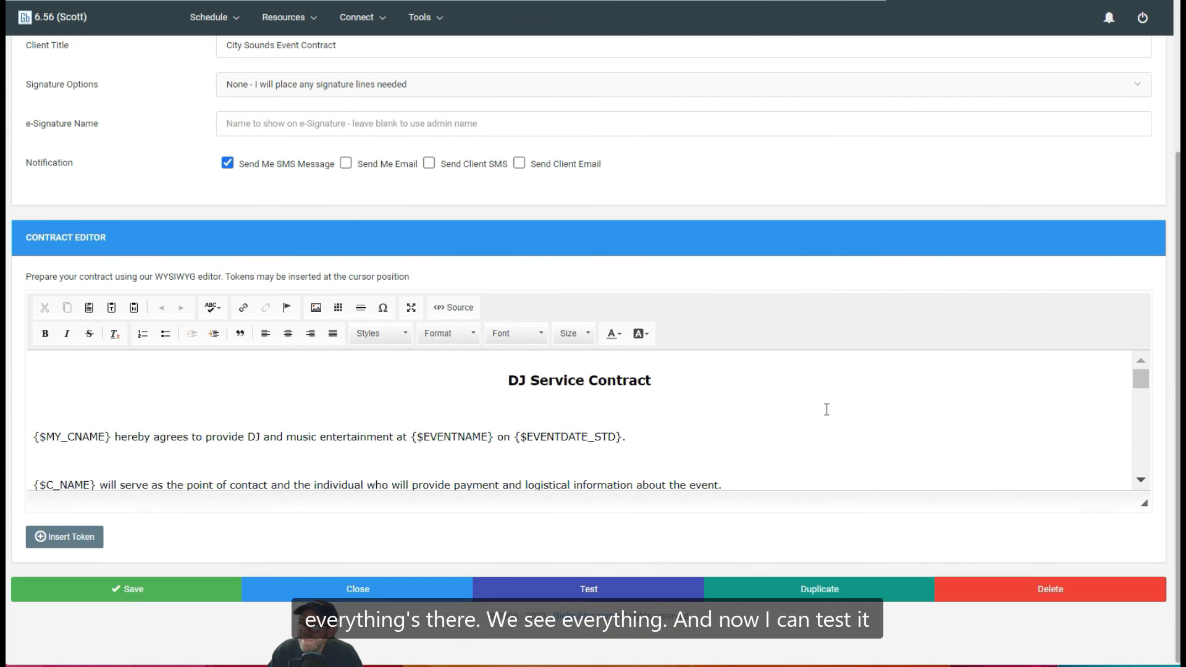
{"action": "left_click", "coordinate": [560, 595]}
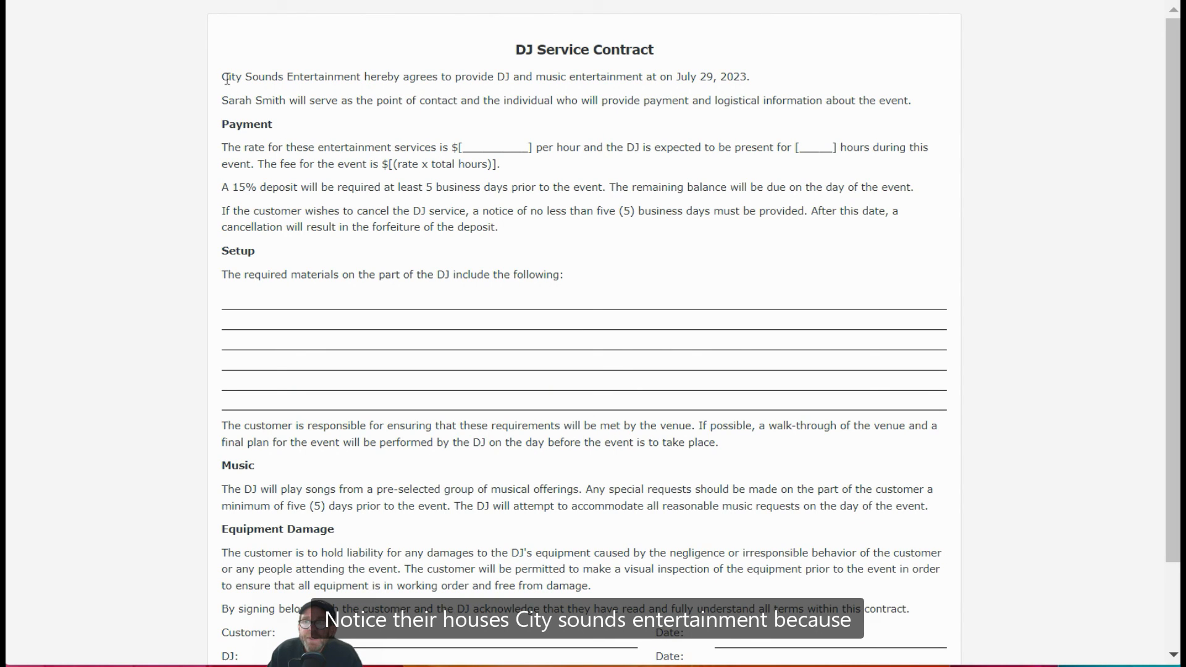
Examine the filled-in company name, event date and client name in the test preview, then close it.
{"action": "left_click_drag", "start_coordinate": [227, 79], "coordinate": [365, 77]}
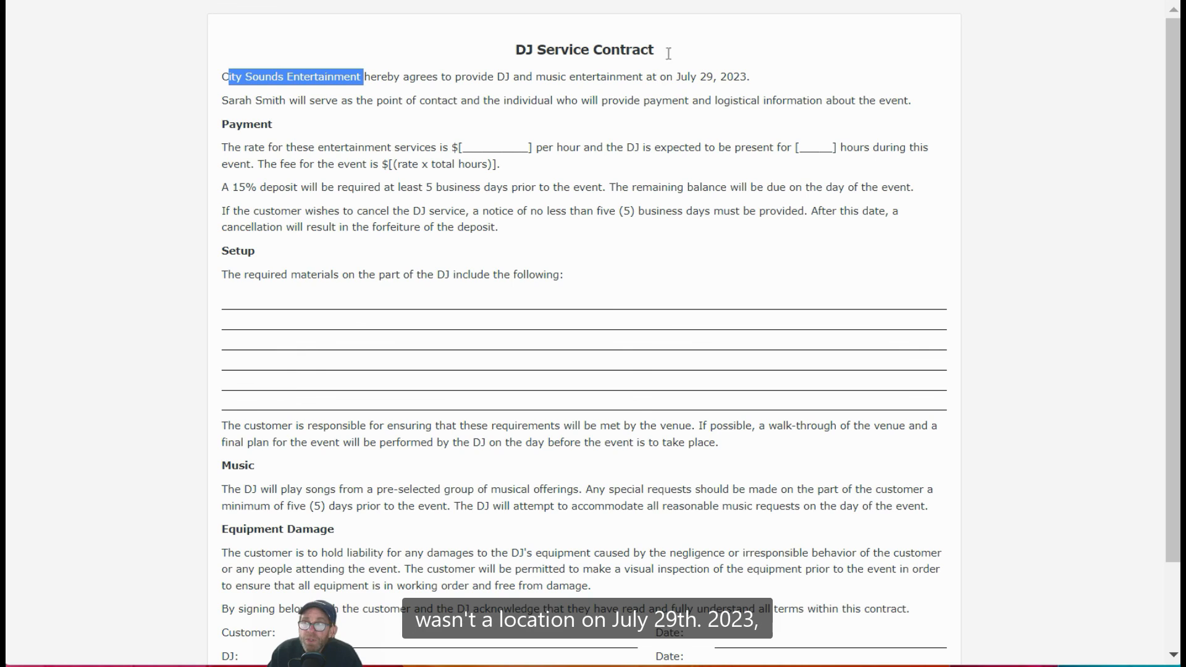
{"action": "left_click_drag", "start_coordinate": [678, 76], "coordinate": [746, 76]}
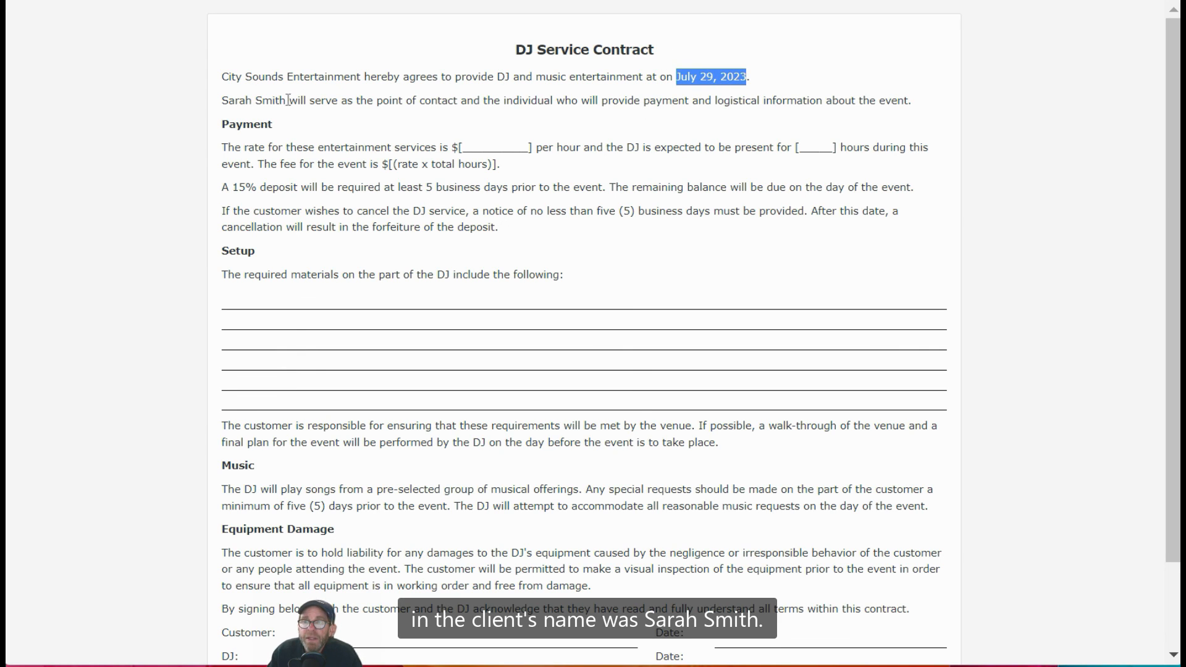
{"action": "left_click_drag", "start_coordinate": [287, 100], "coordinate": [229, 100]}
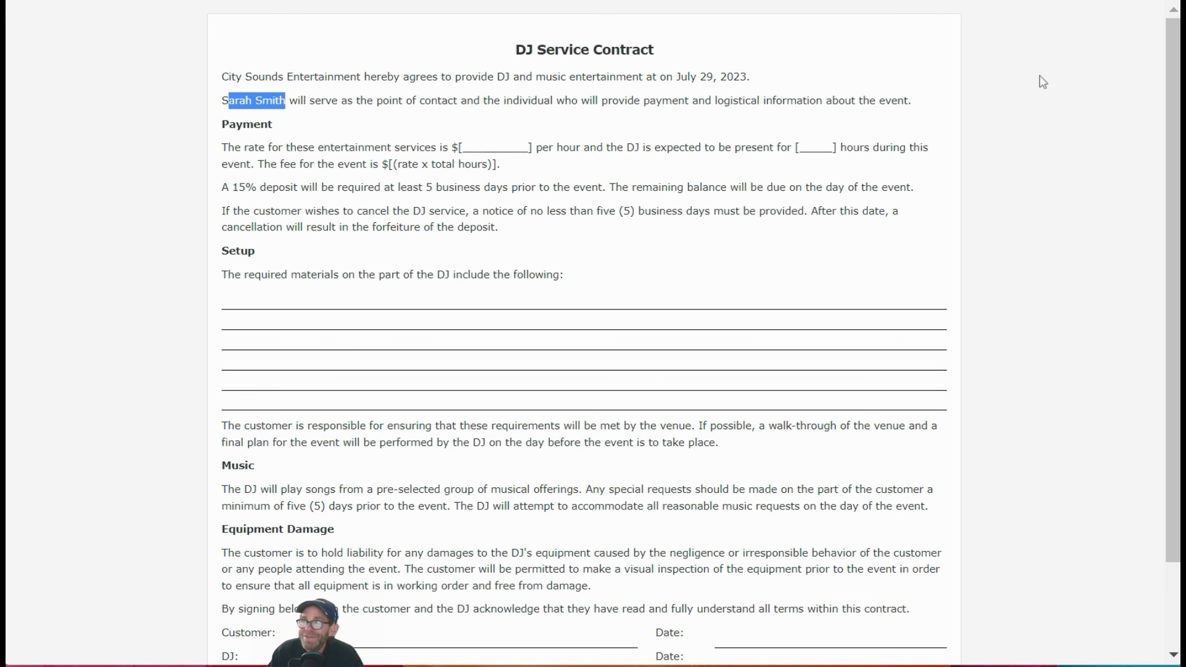
{"action": "scroll", "coordinate": [537, 149], "scroll_direction": "down", "scroll_amount": 1}
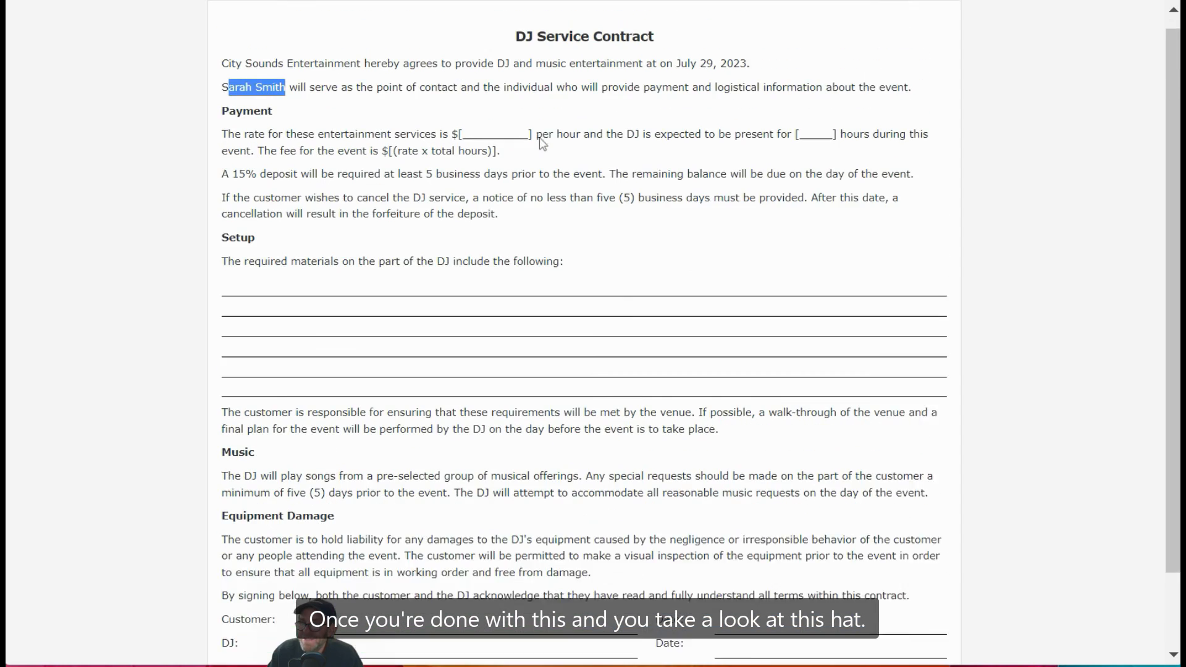
{"action": "scroll", "coordinate": [543, 143], "scroll_direction": "down", "scroll_amount": 3}
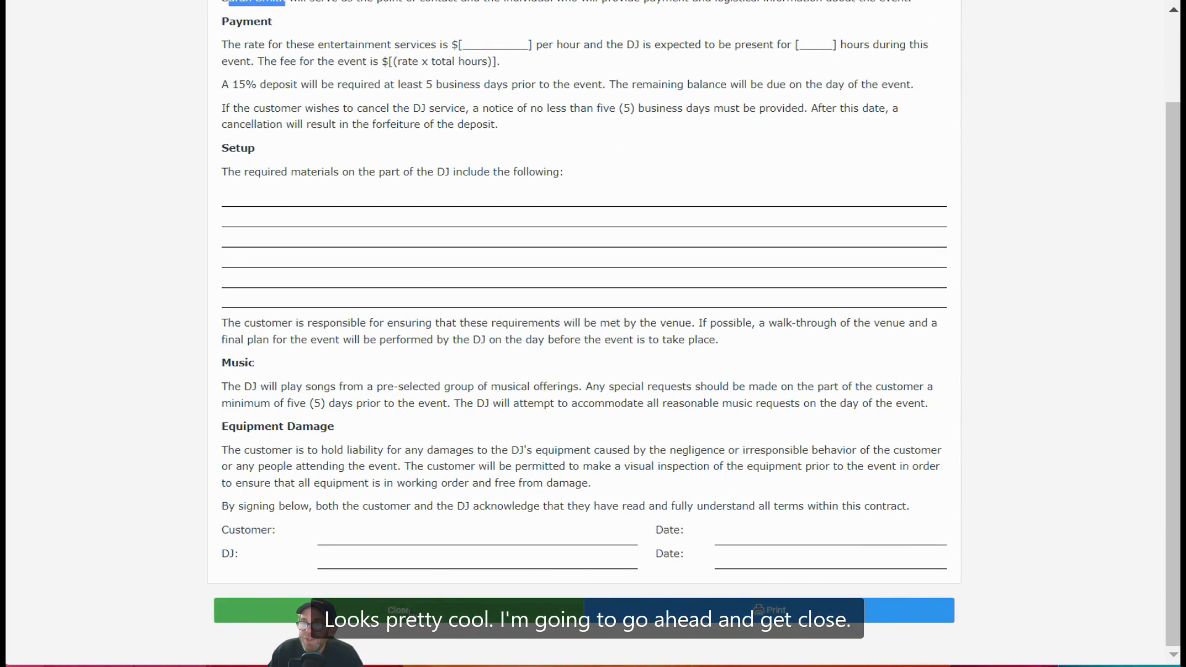
{"action": "left_click", "coordinate": [409, 611]}
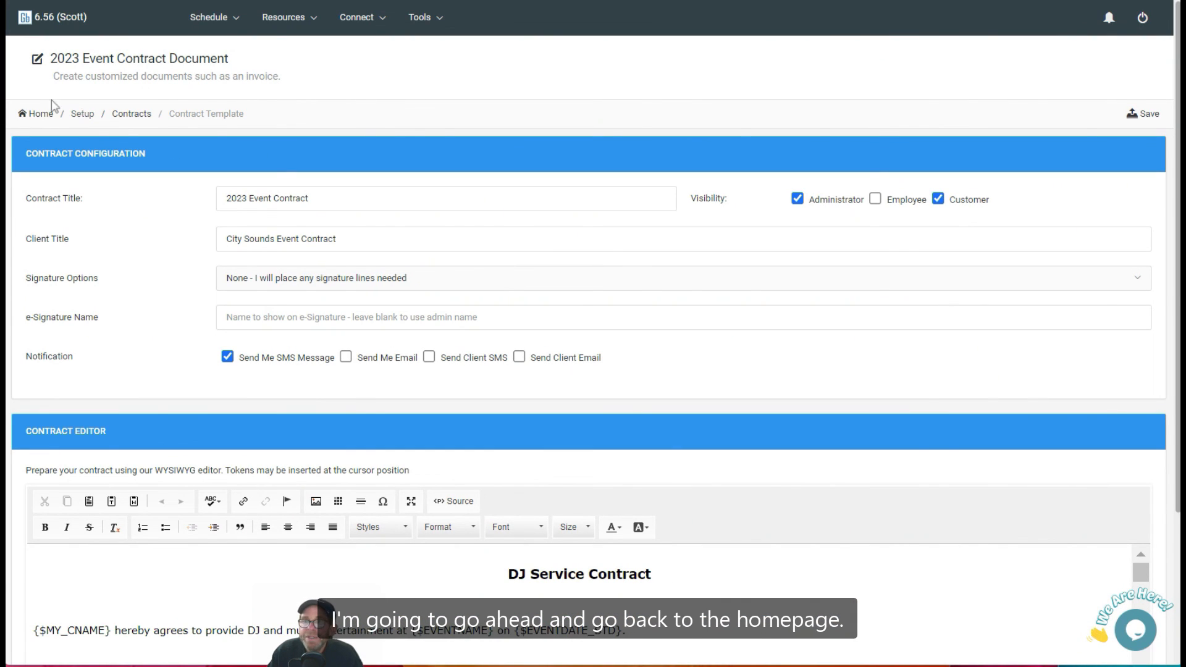